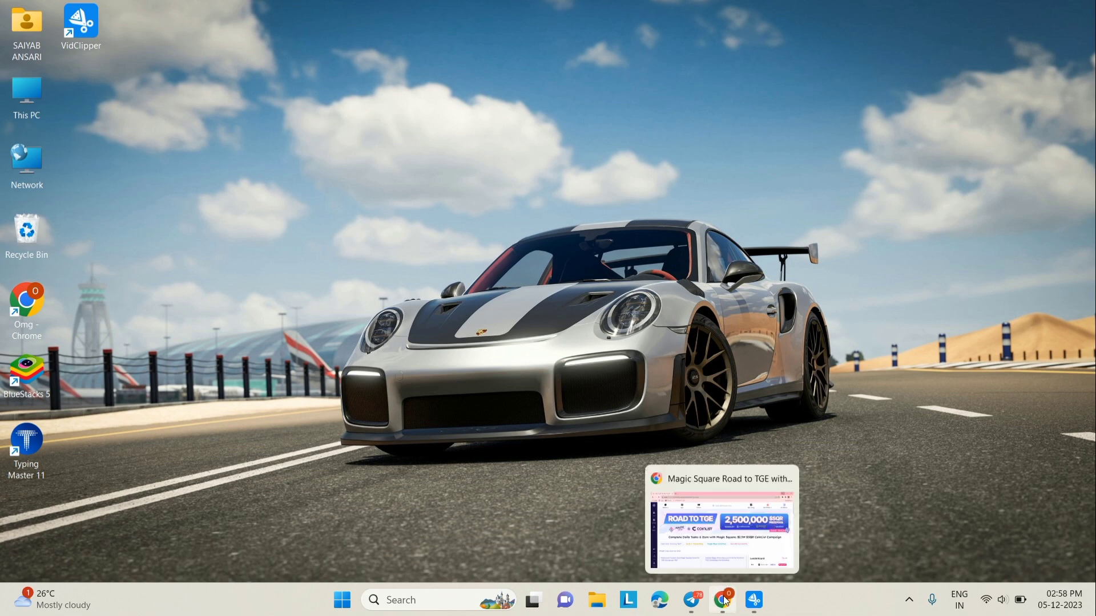
# - Switch to Telegram and look through the recent posts in the Real Earner (Official) channel
pyautogui.click(700, 608)
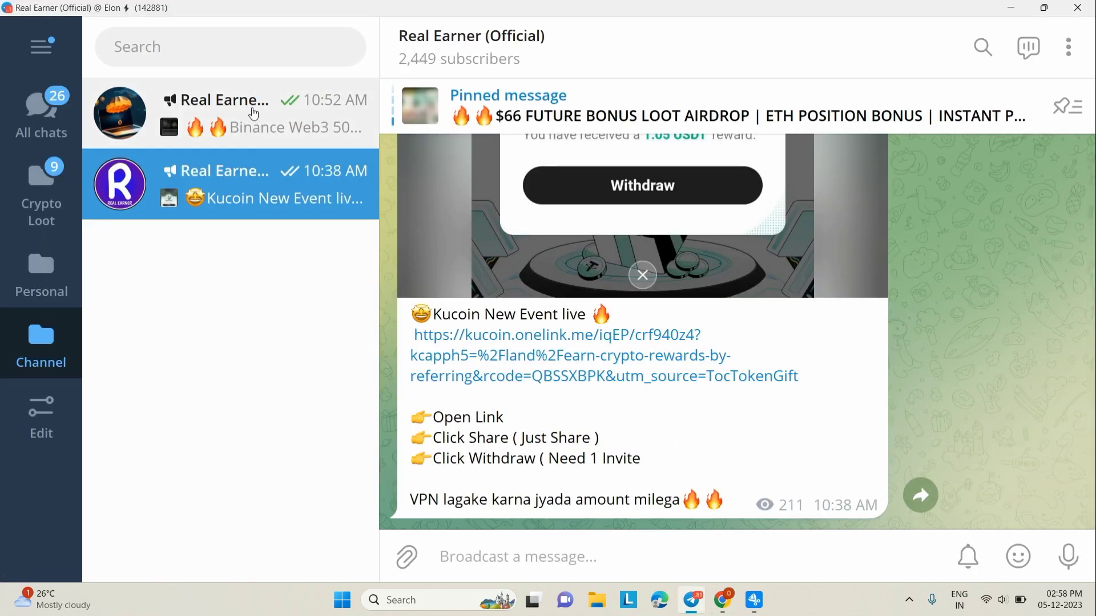
pyautogui.scroll(15, 685, 323)
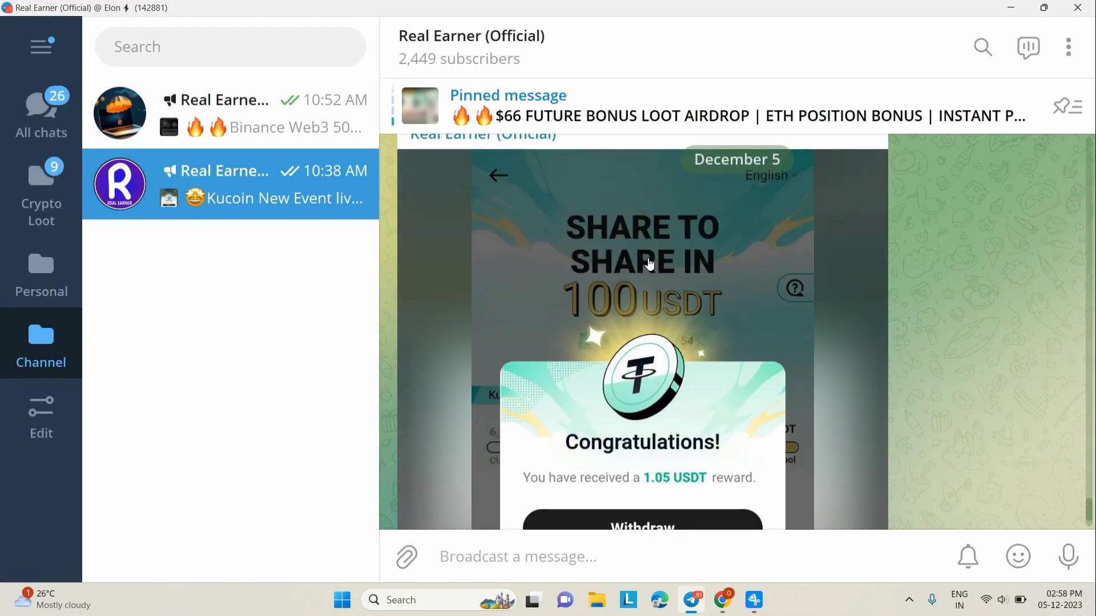
pyautogui.scroll(10, 689, 323)
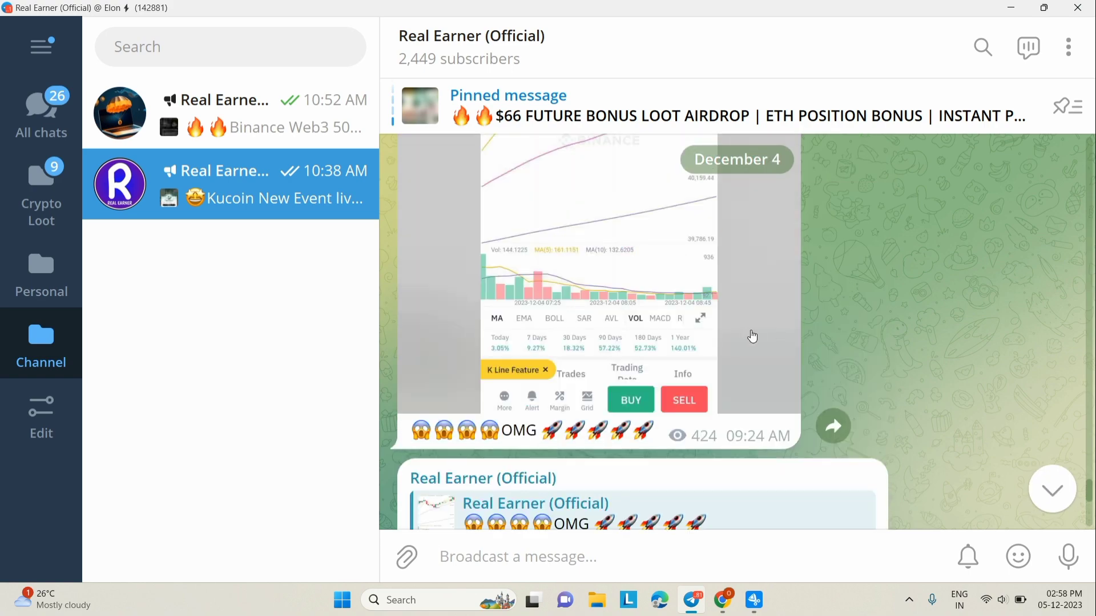
pyautogui.scroll(10, 747, 337)
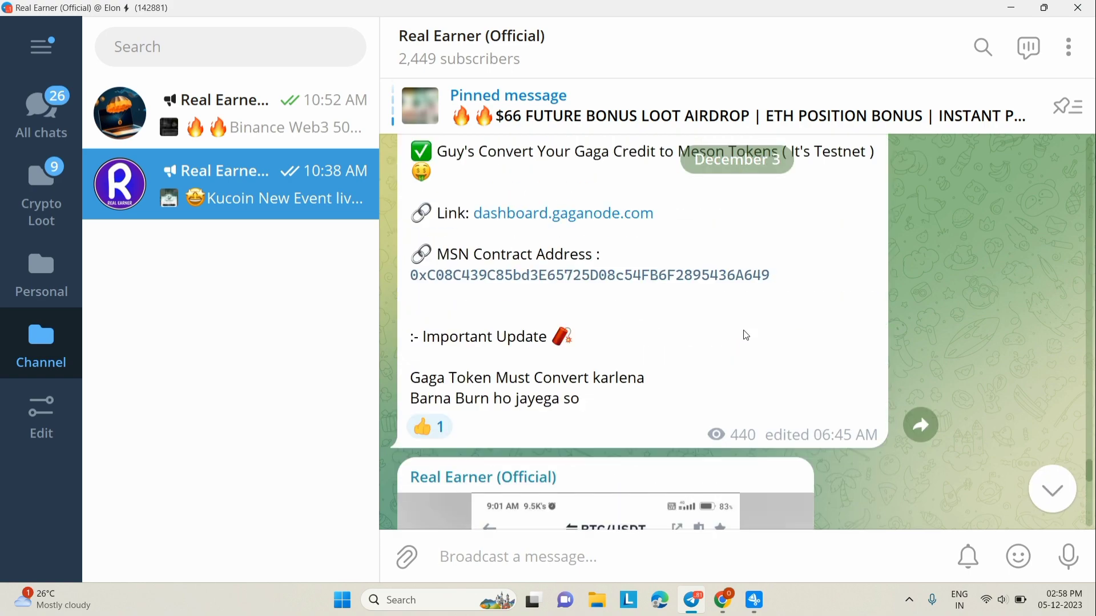
pyautogui.scroll(5, 745, 336)
pyautogui.scroll(-10, 743, 335)
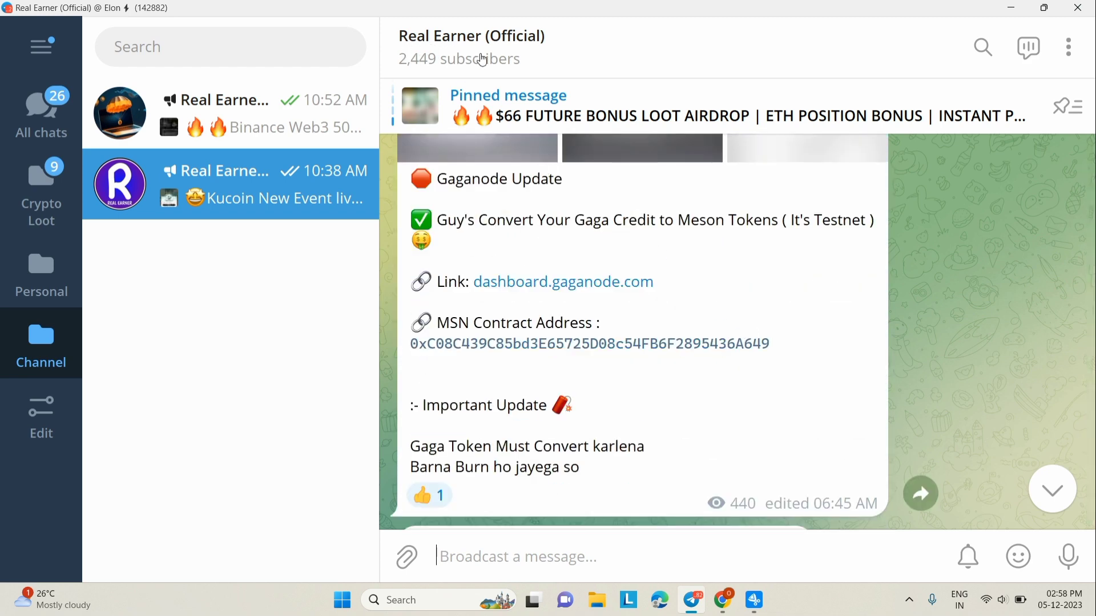
# - Open the Real Earner Airdrop channel, look back through its older airdrop posts, and minimize Telegram
pyautogui.click(305, 132)
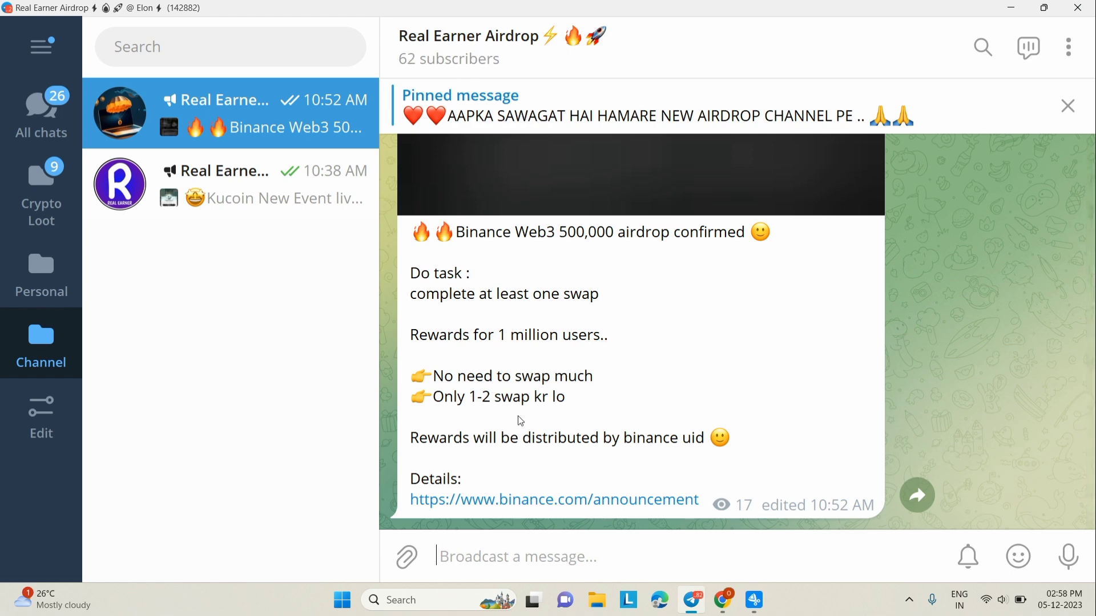
pyautogui.scroll(5, 516, 420)
pyautogui.scroll(5, 604, 286)
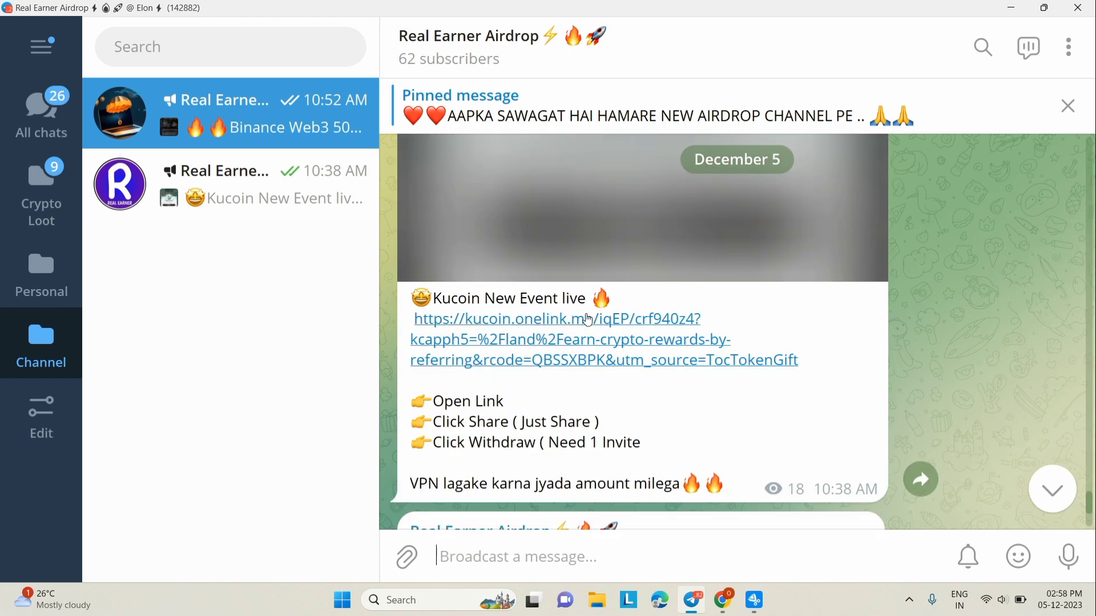
pyautogui.scroll(10, 783, 321)
pyautogui.scroll(5, 632, 320)
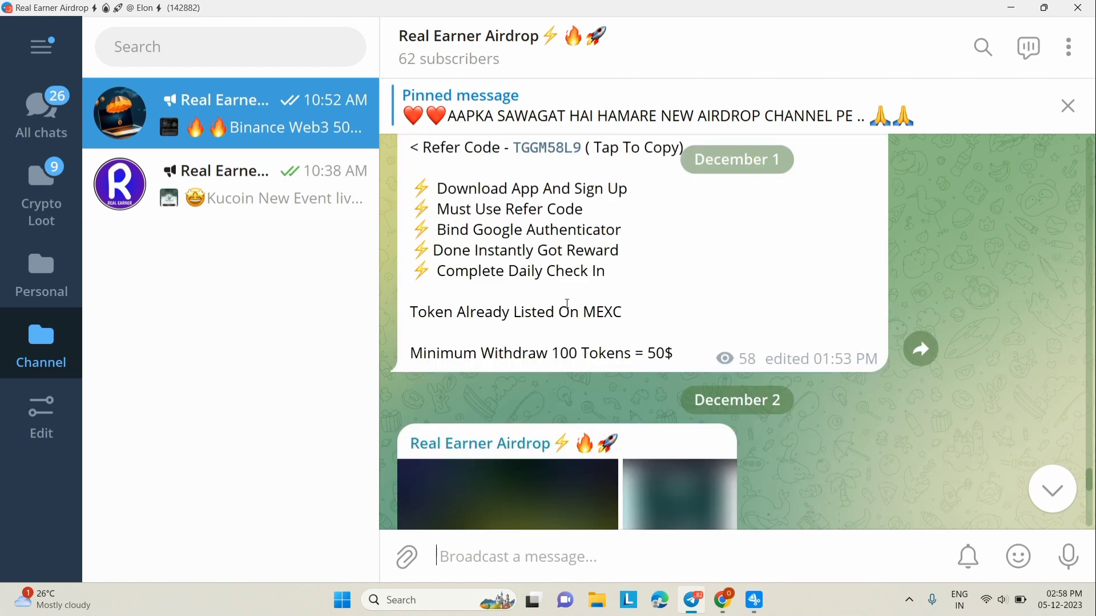
pyautogui.scroll(5, 633, 313)
pyautogui.scroll(5, 593, 311)
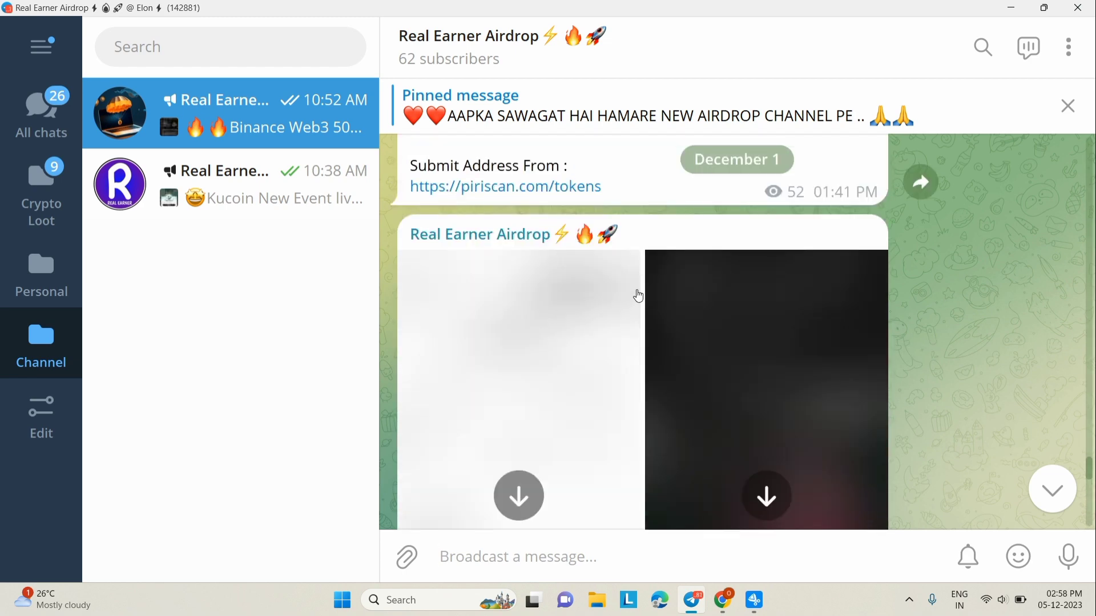
pyautogui.scroll(15, 639, 296)
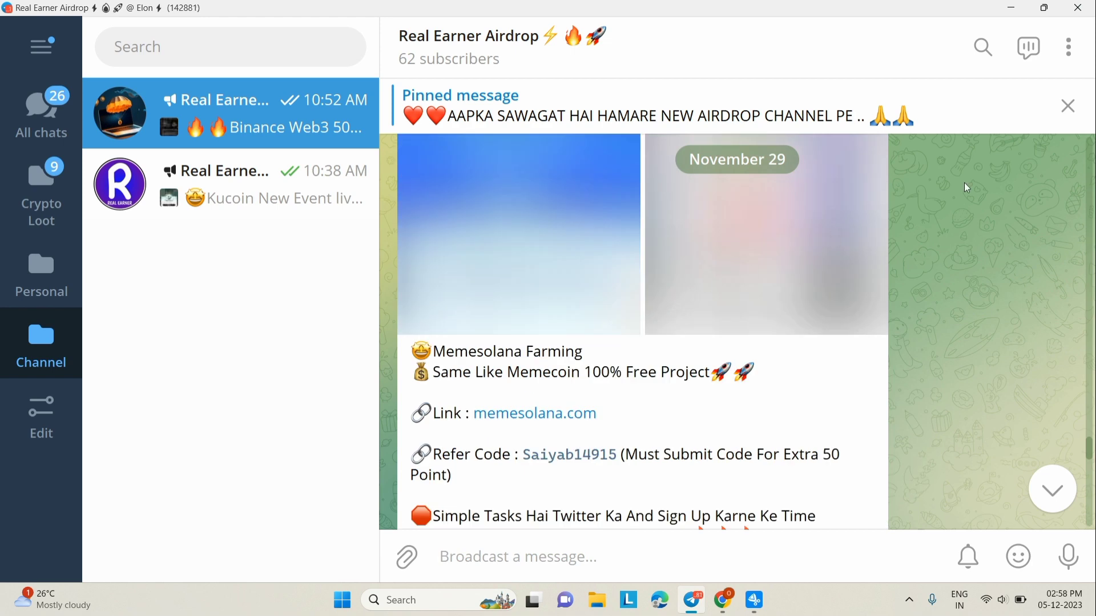
pyautogui.click(1011, 8)
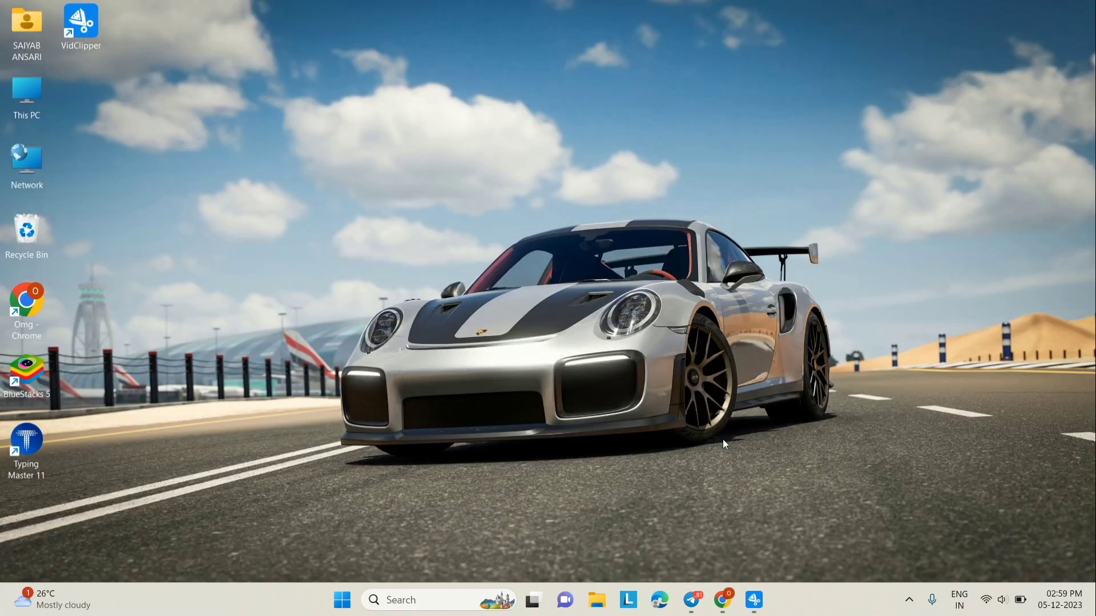
# - Switch to Chrome, sign in to Magic Store with Google, and open the Road-to-TGE campaign's Zealy page
pyautogui.click(723, 600)
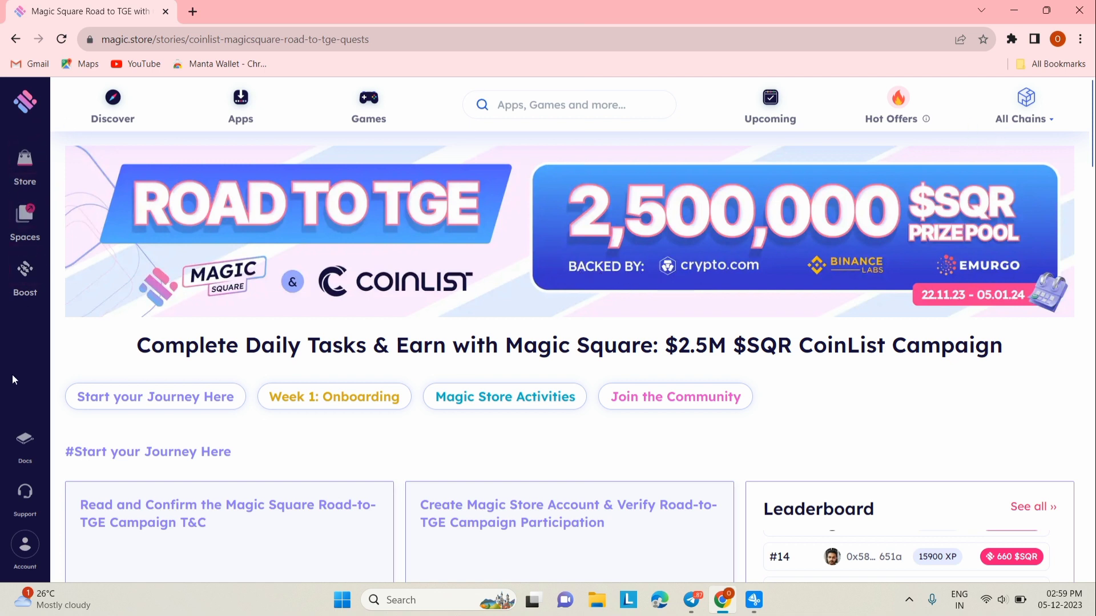
pyautogui.click(30, 549)
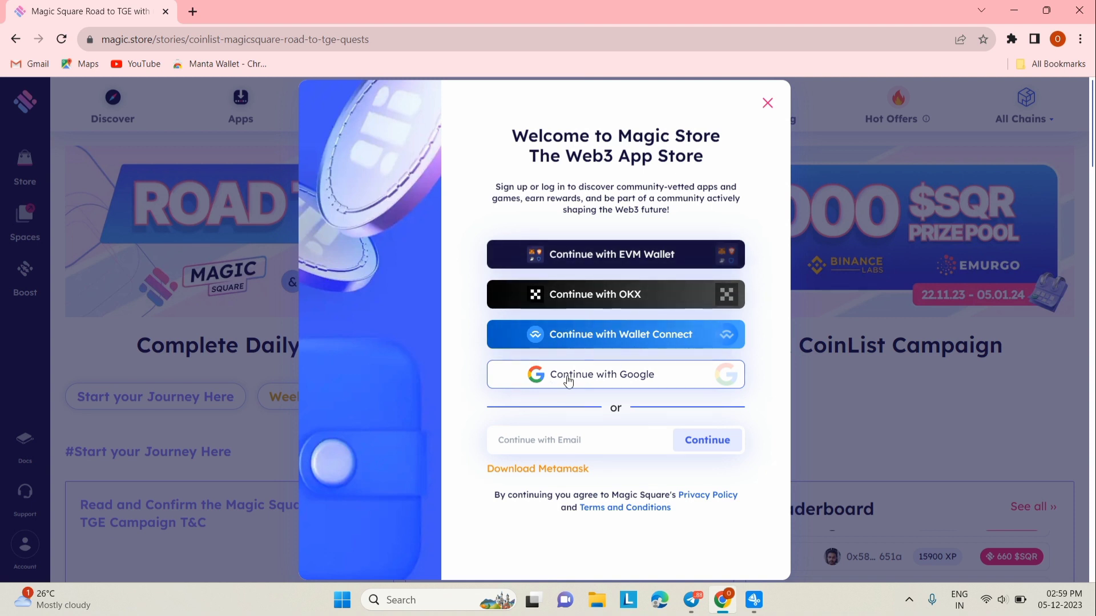
pyautogui.click(609, 380)
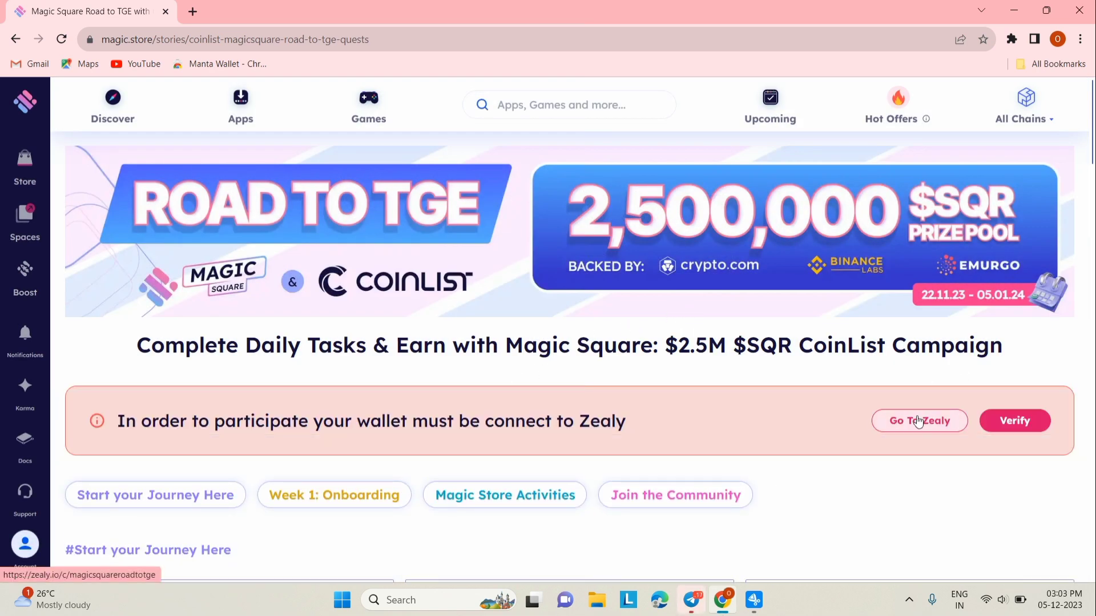
pyautogui.click(902, 423)
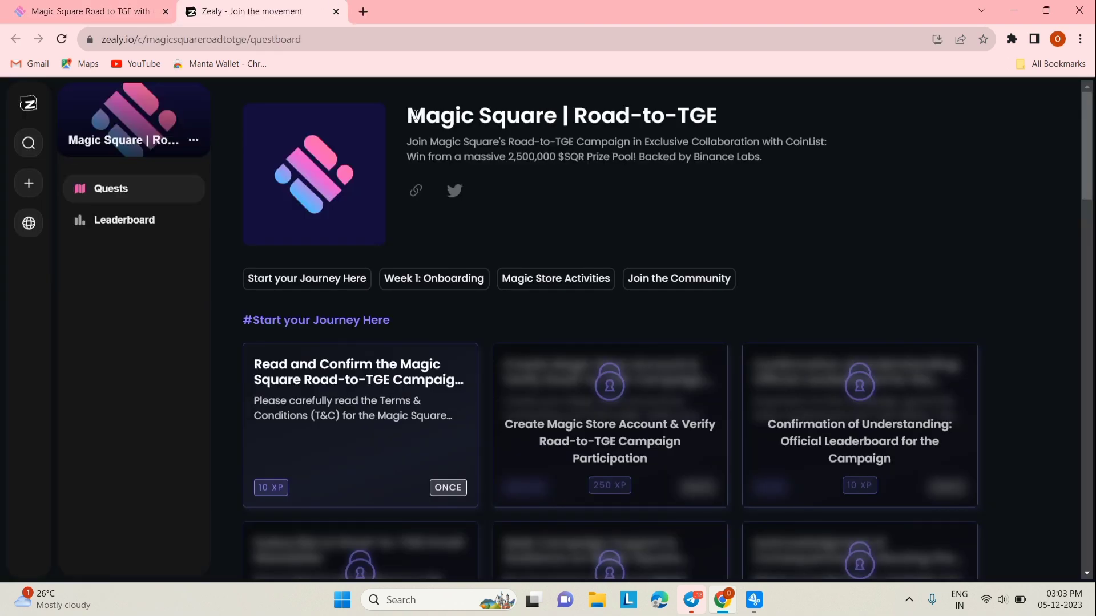
# - Examine the Magic Square Road-to-TGE campaign title, description and quest sections on the Zealy questboard
pyautogui.moveTo(416, 114); pyautogui.dragTo(731, 122)
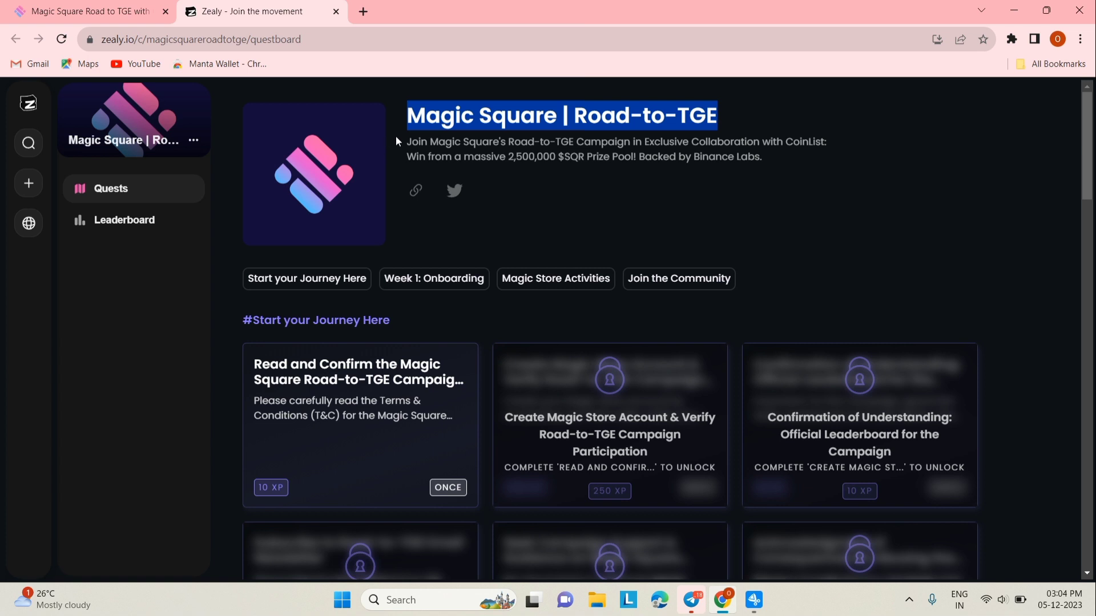
pyautogui.moveTo(400, 138); pyautogui.dragTo(813, 151)
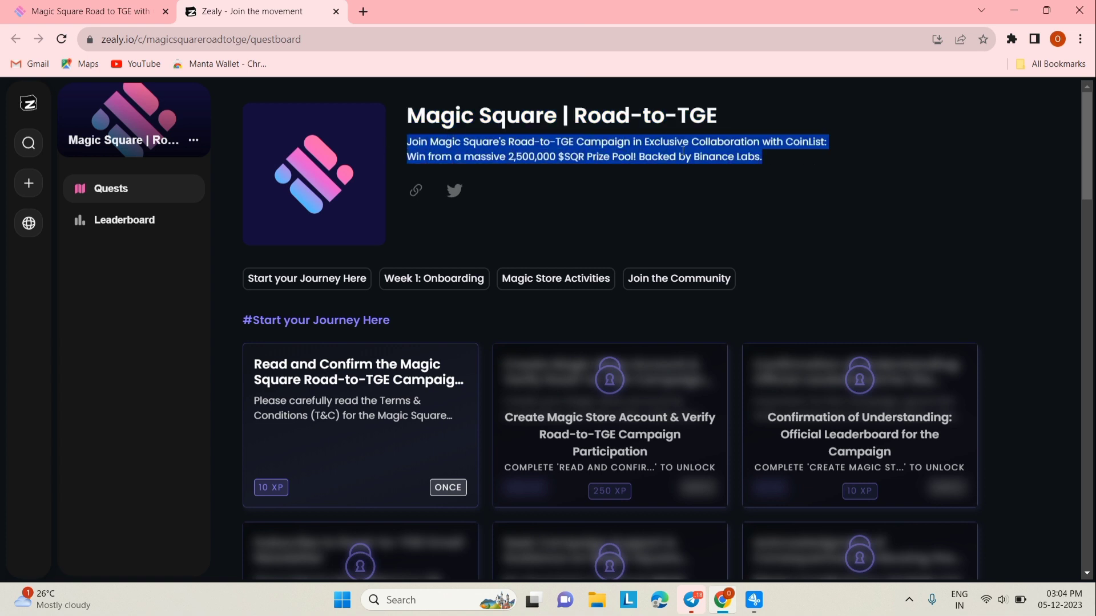
pyautogui.click(560, 187)
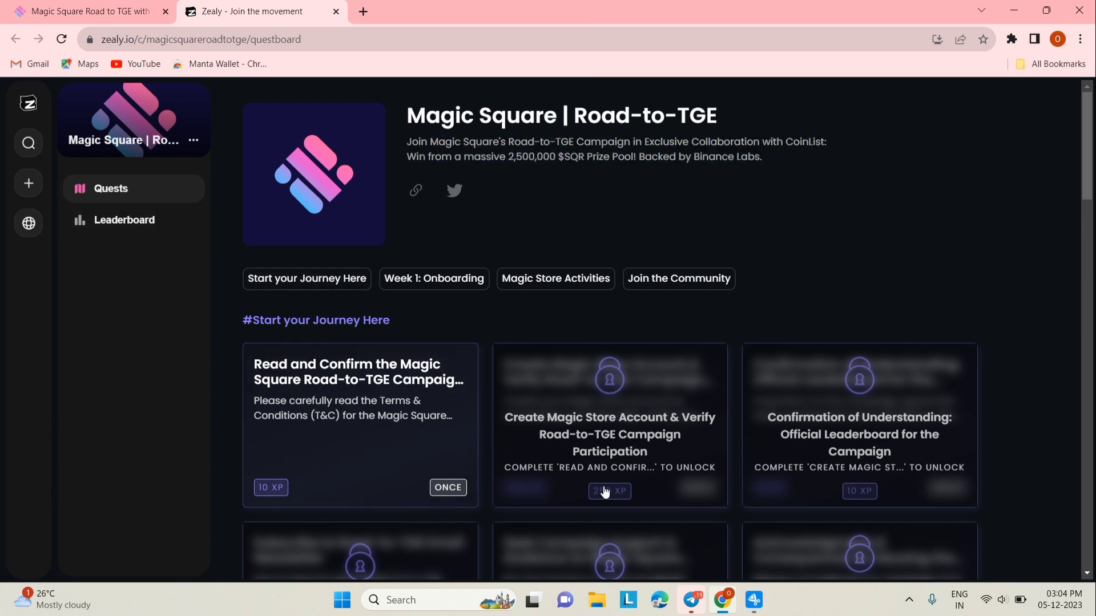
pyautogui.scroll(-2, 856, 497)
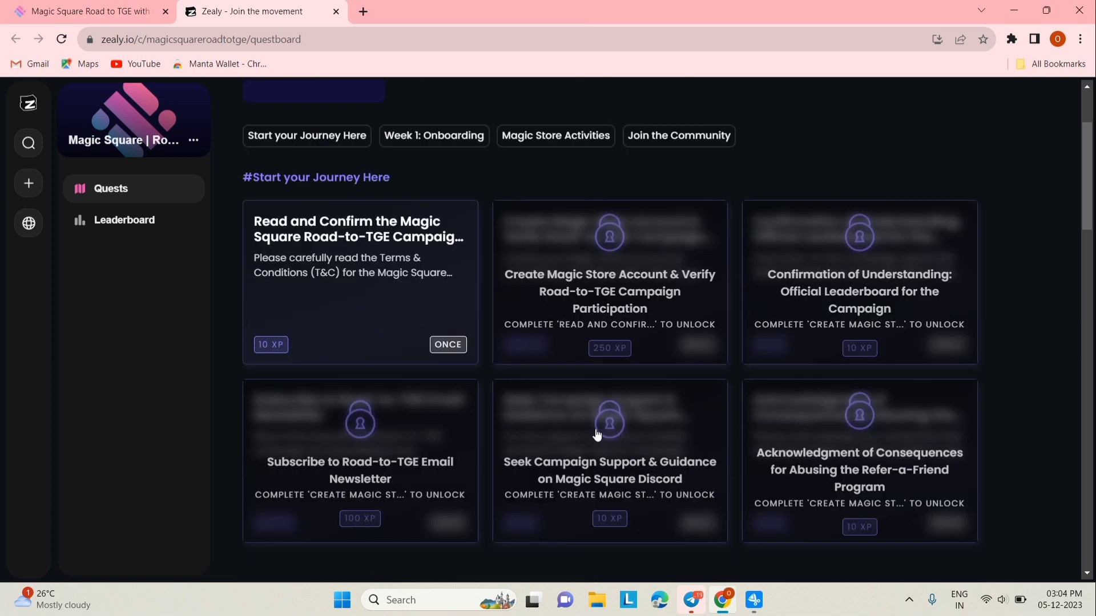
pyautogui.scroll(-5, 591, 431)
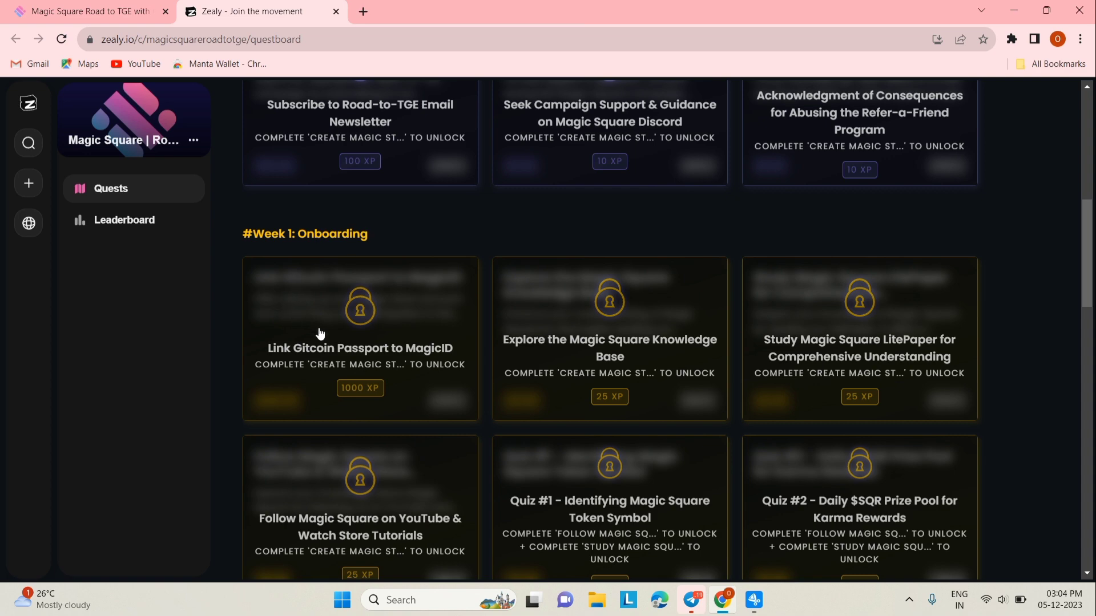
pyautogui.scroll(-15, 572, 489)
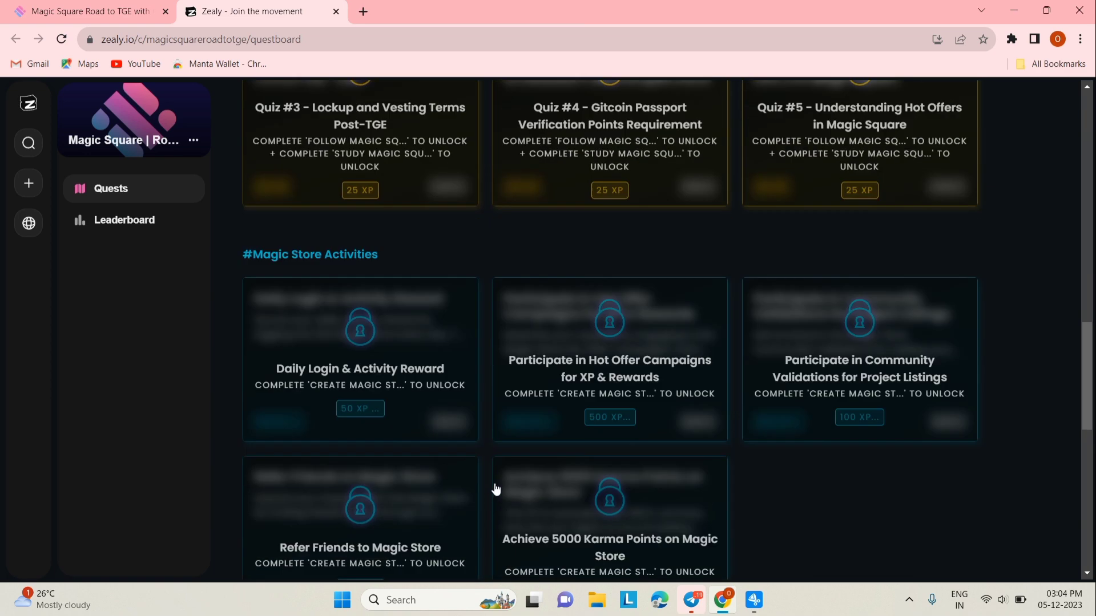
pyautogui.scroll(3, 548, 436)
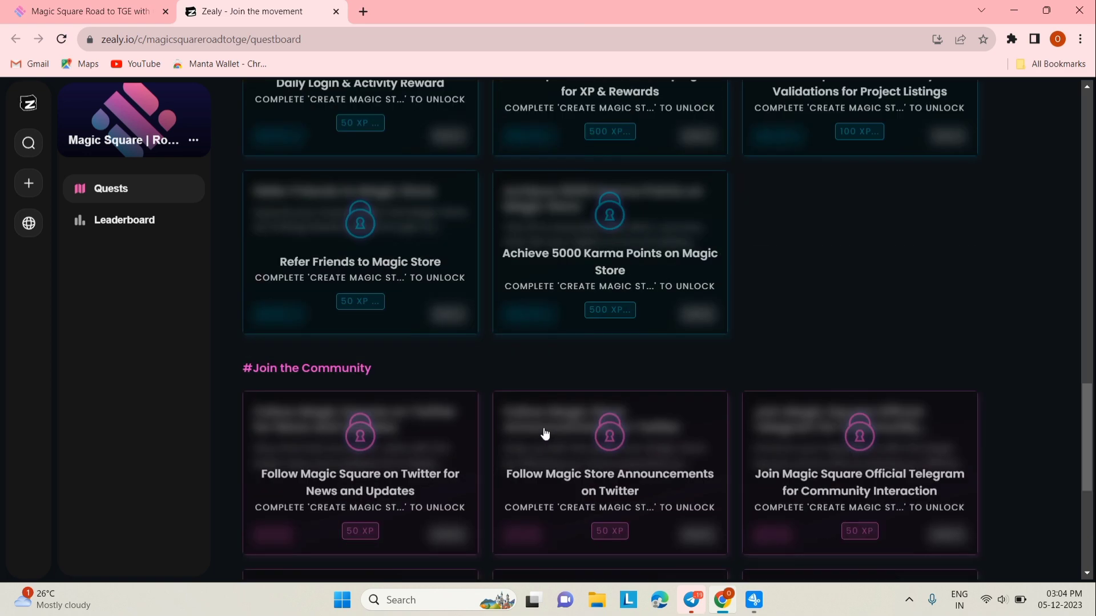
pyautogui.scroll(4, 618, 351)
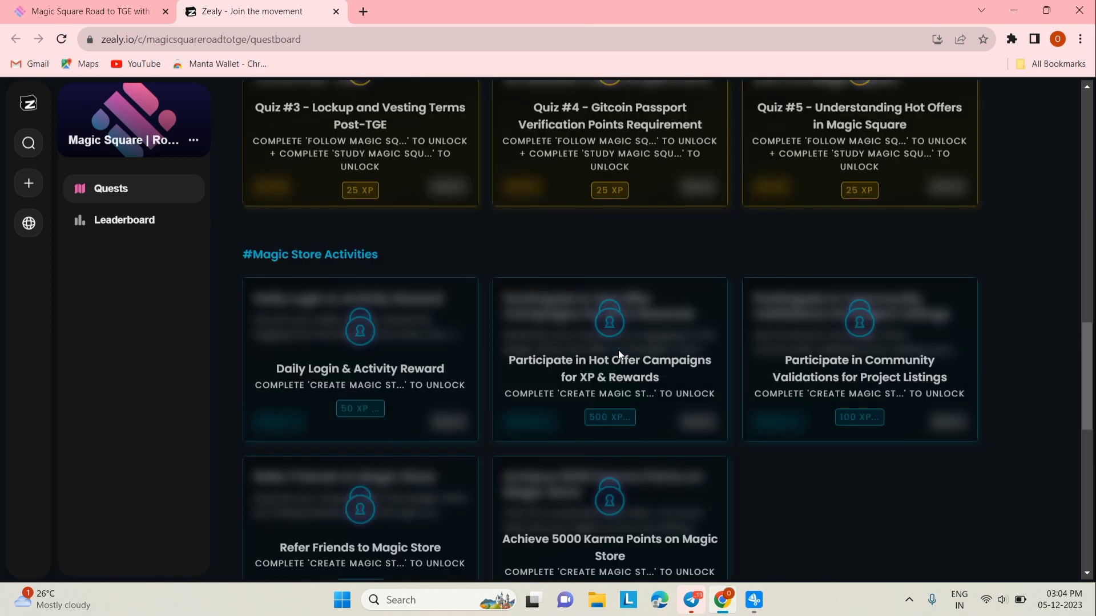
pyautogui.scroll(8, 618, 350)
pyautogui.scroll(7, 618, 350)
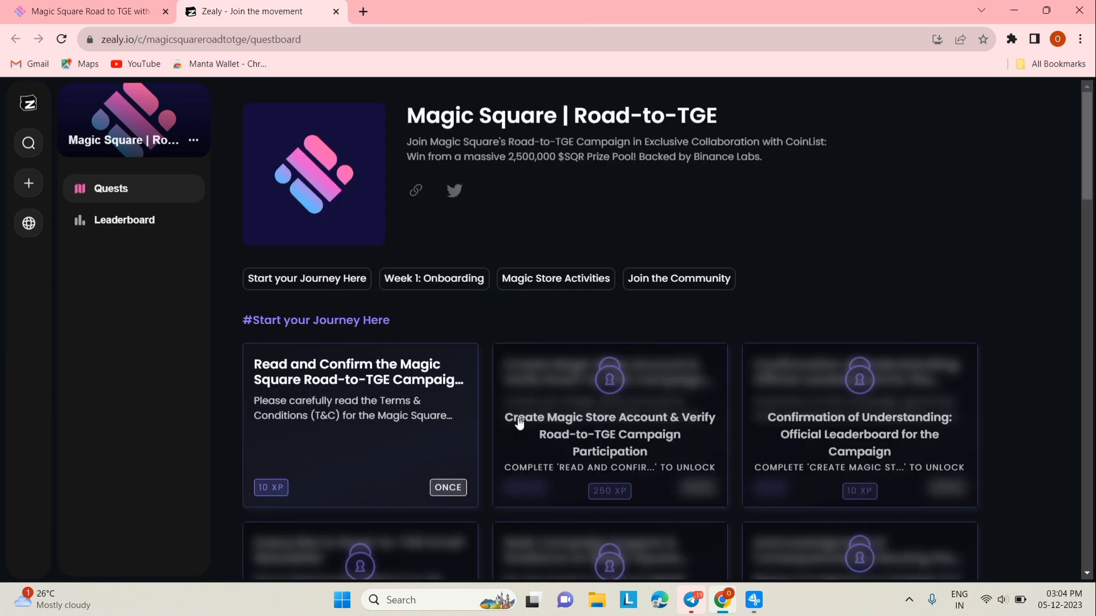
# - Answer the Road-to-TGE Campaign T&C quest with "I confirm" and claim its reward
pyautogui.click(360, 444)
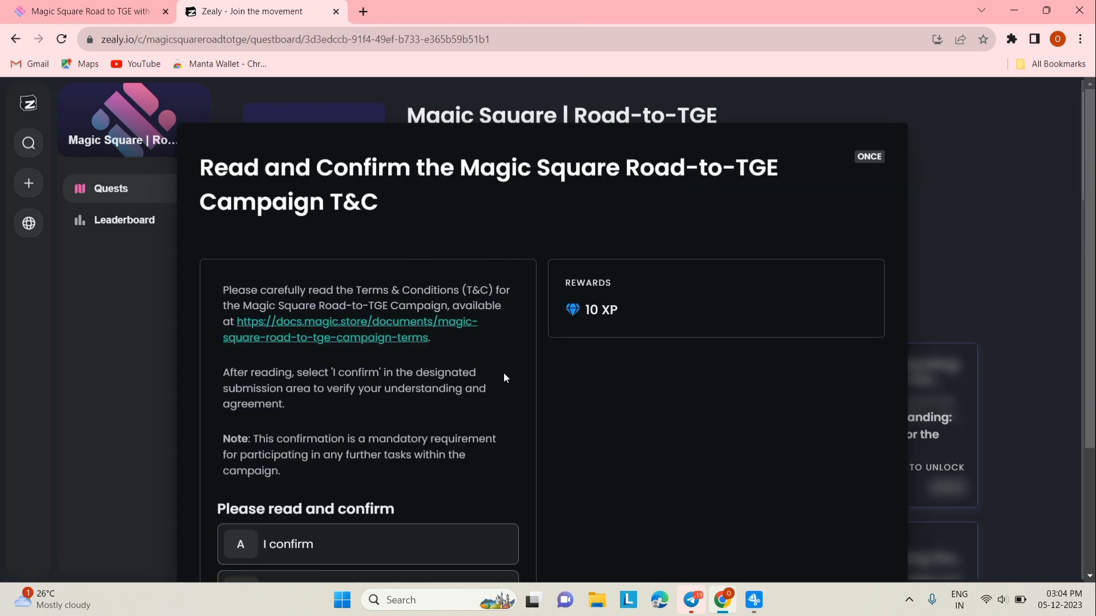
pyautogui.scroll(-3, 471, 415)
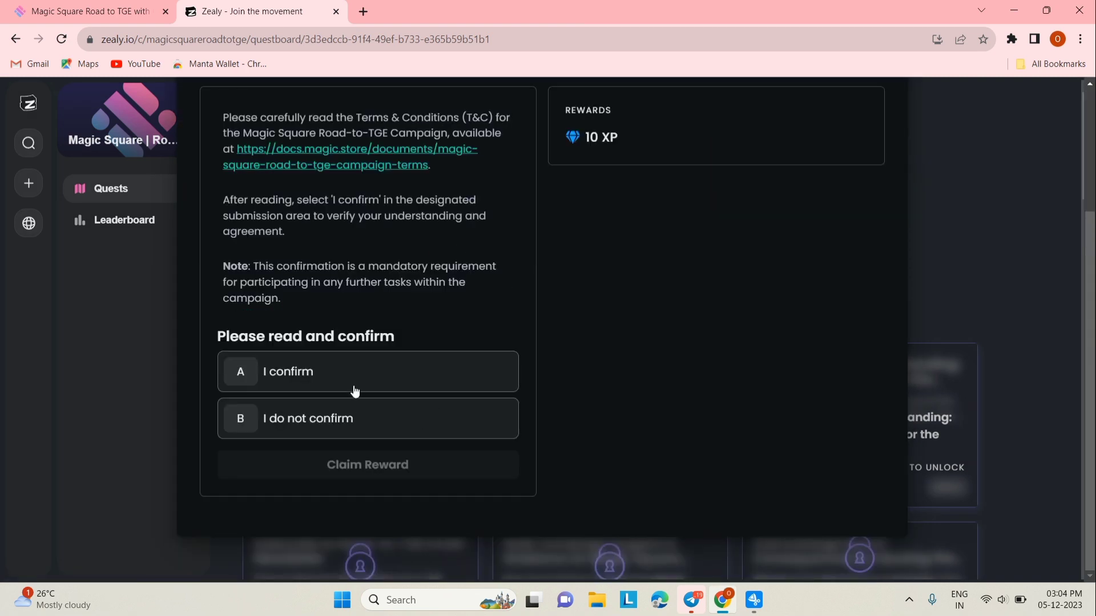
pyautogui.click(318, 372)
pyautogui.click(367, 465)
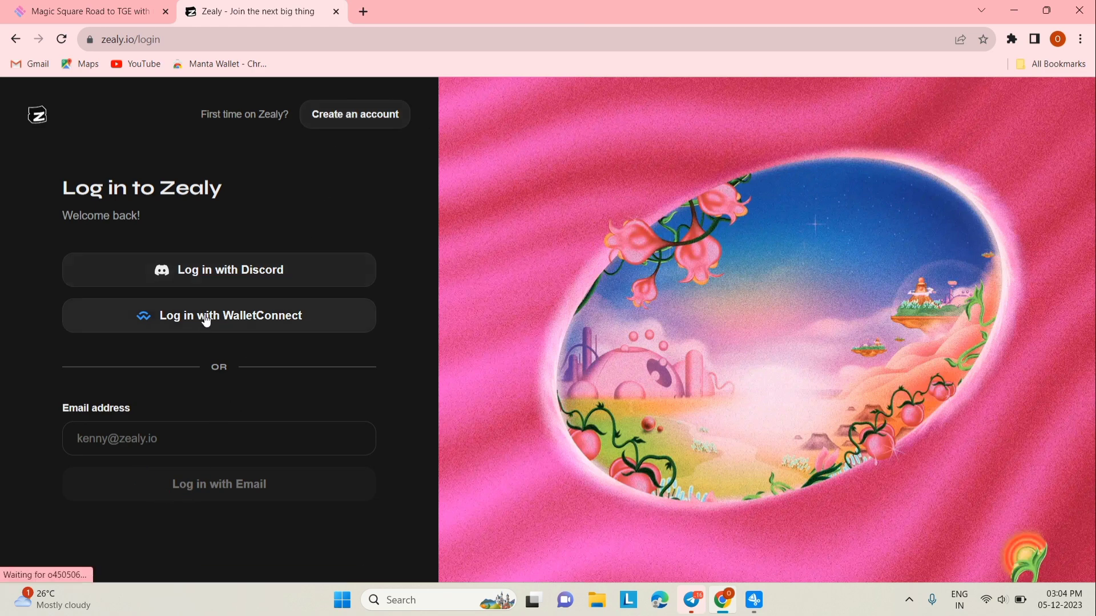
# - Log in to Zealy with WalletConnect through the MetaMask wallet, approving the connection and signing the identity message
pyautogui.click(233, 317)
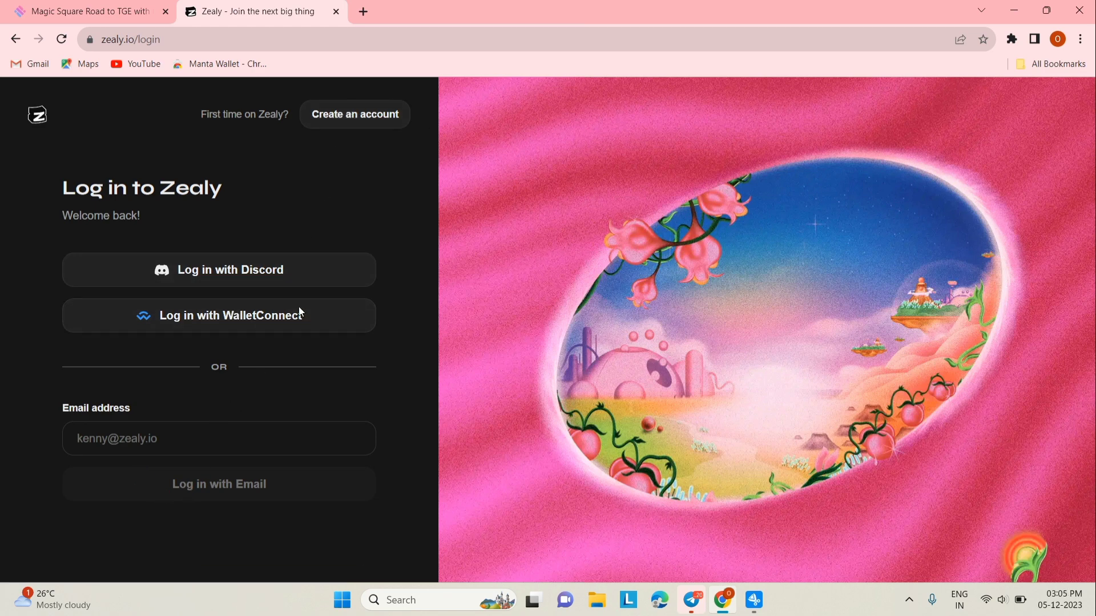
pyautogui.click(476, 311)
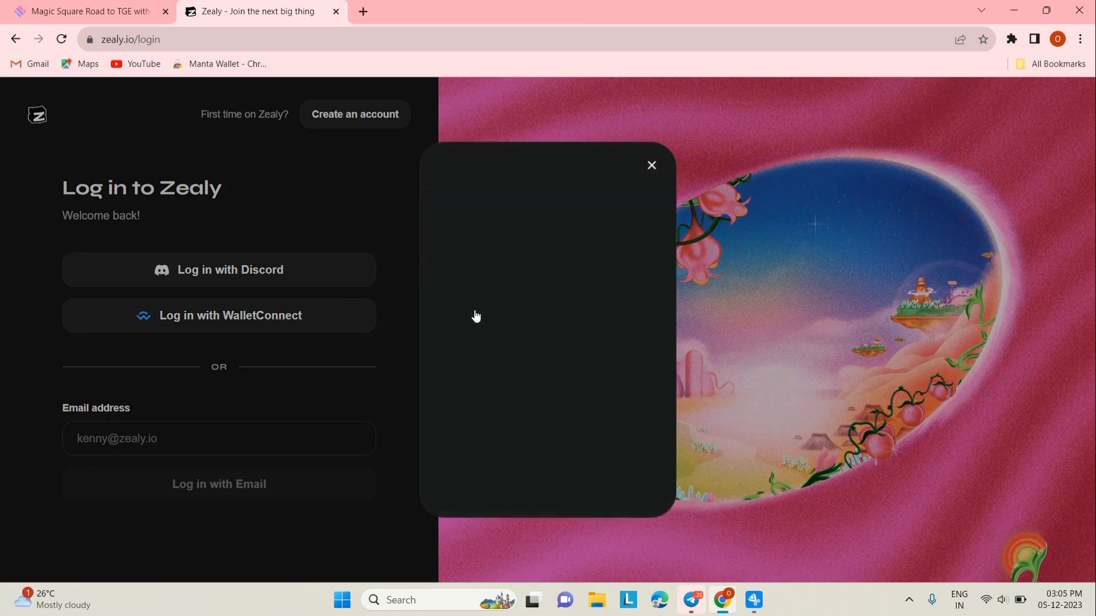
pyautogui.click(1021, 405)
pyautogui.click(1021, 405)
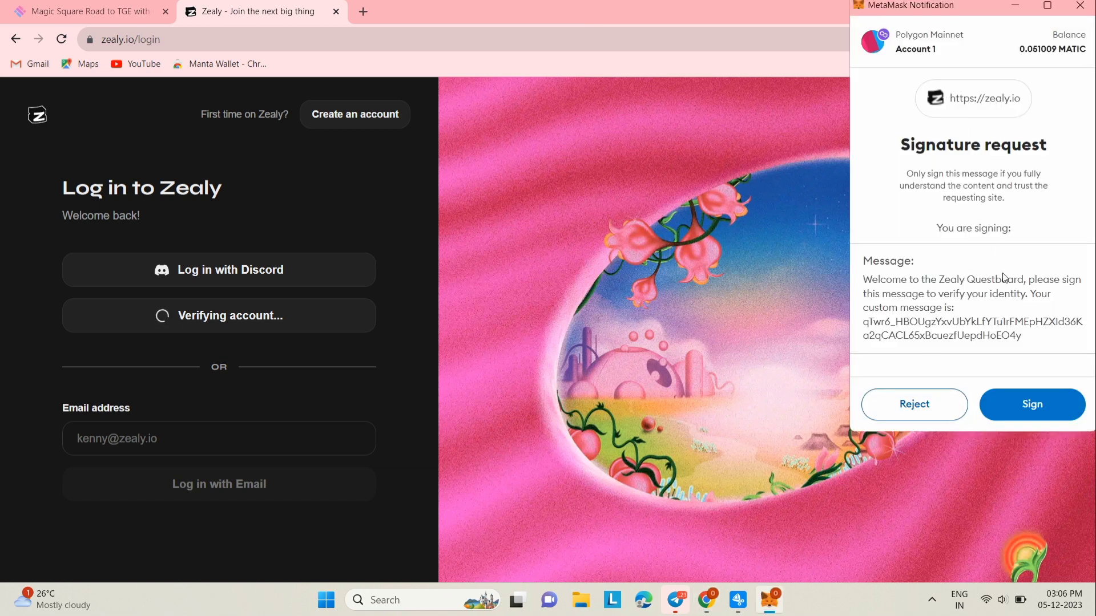
pyautogui.click(1011, 415)
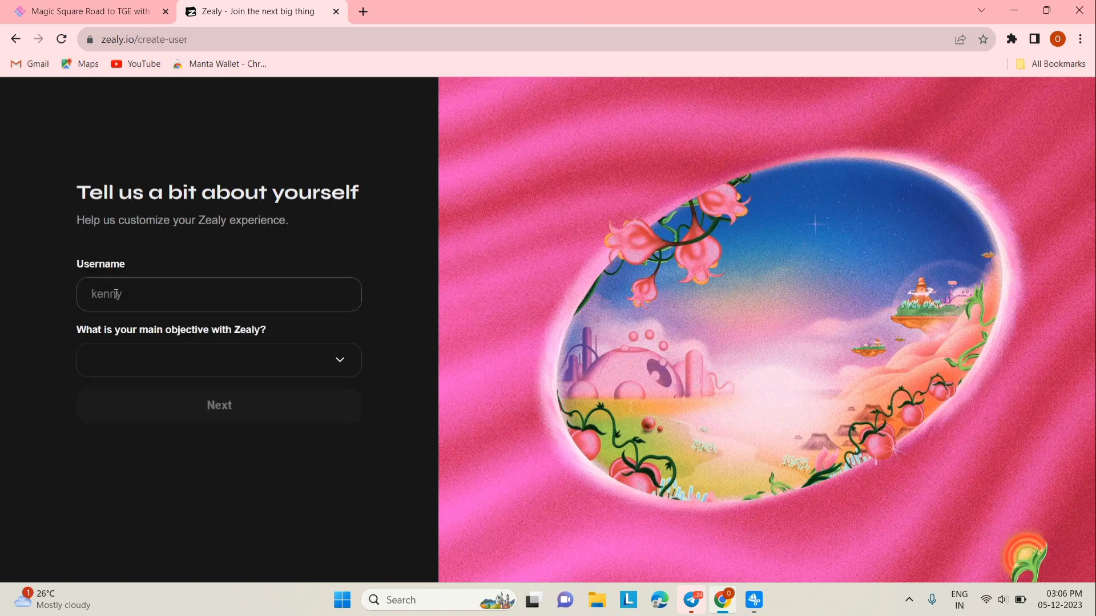
# - Fill in the Zealy username, select "Contribute to projects I love" as the main objective, and continue to the following page
pyautogui.click(116, 294)
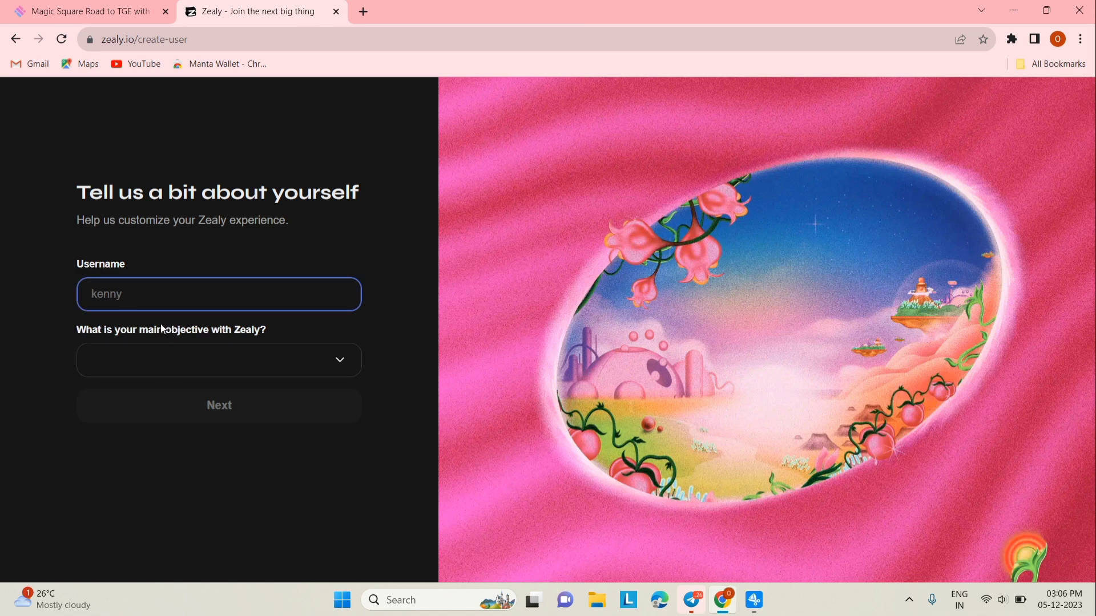
pyautogui.write('saiyab')
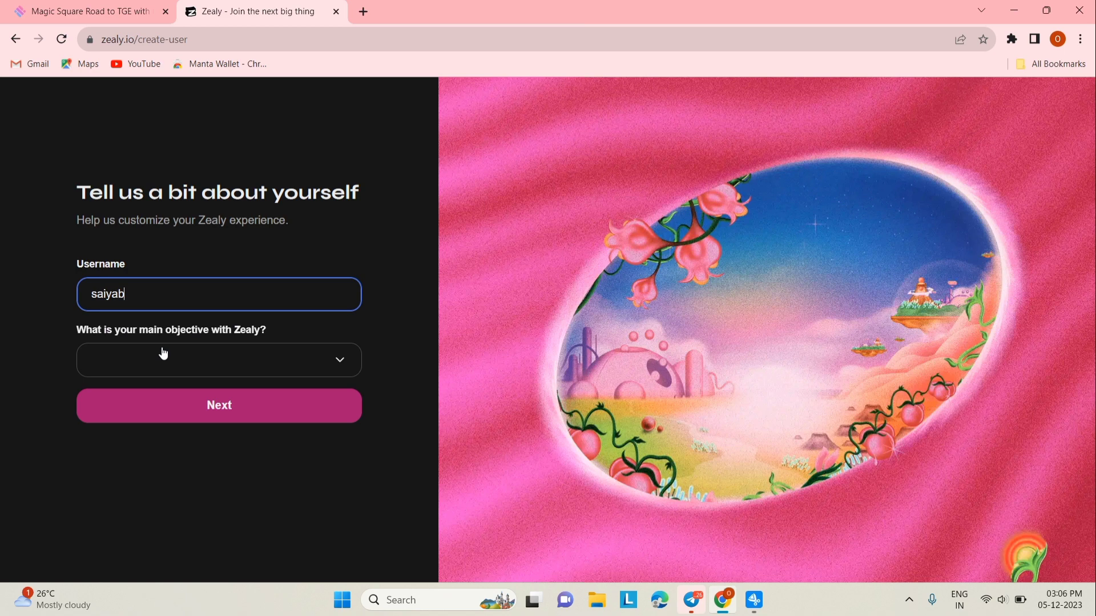
pyautogui.click(161, 356)
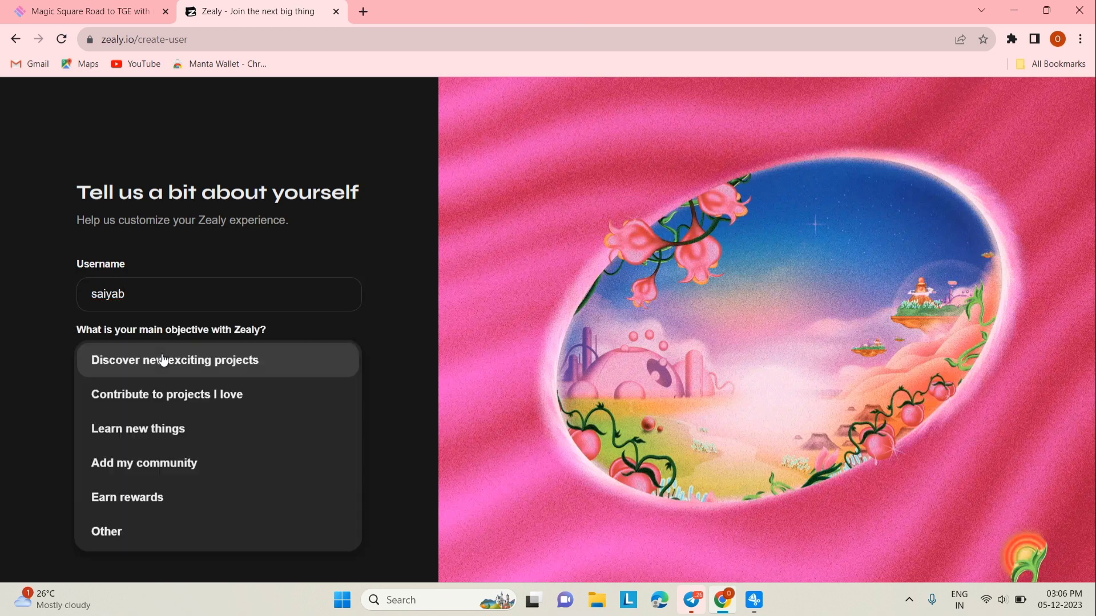
pyautogui.click(219, 401)
pyautogui.click(240, 409)
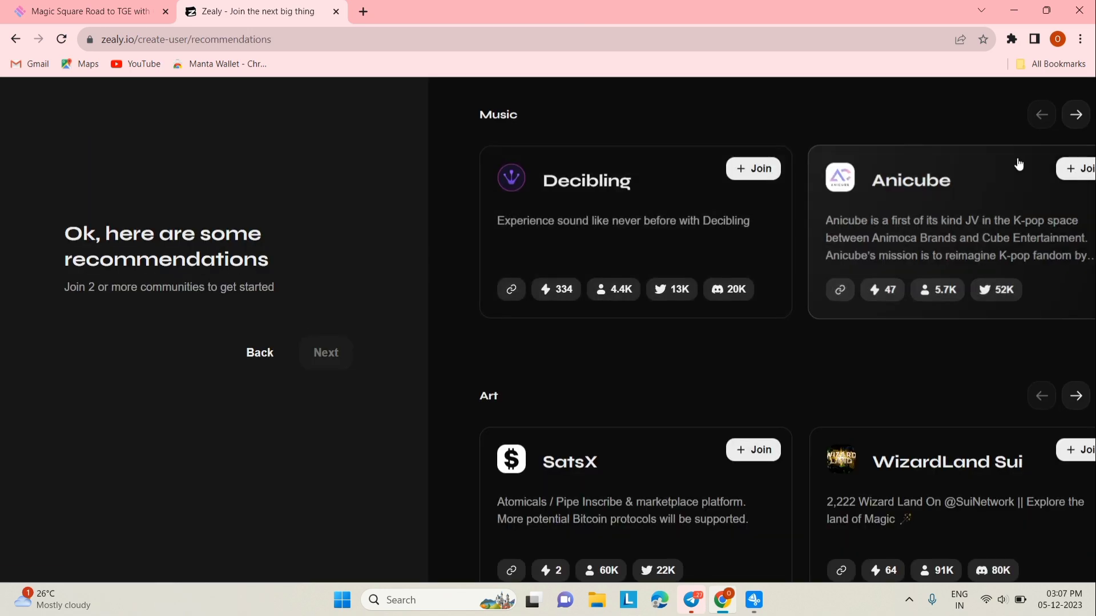
# - Join the recommended Anicube and SatsX communities and finish the Zealy account setup, continuing to the Road-to-TGE questboard
pyautogui.click(1073, 172)
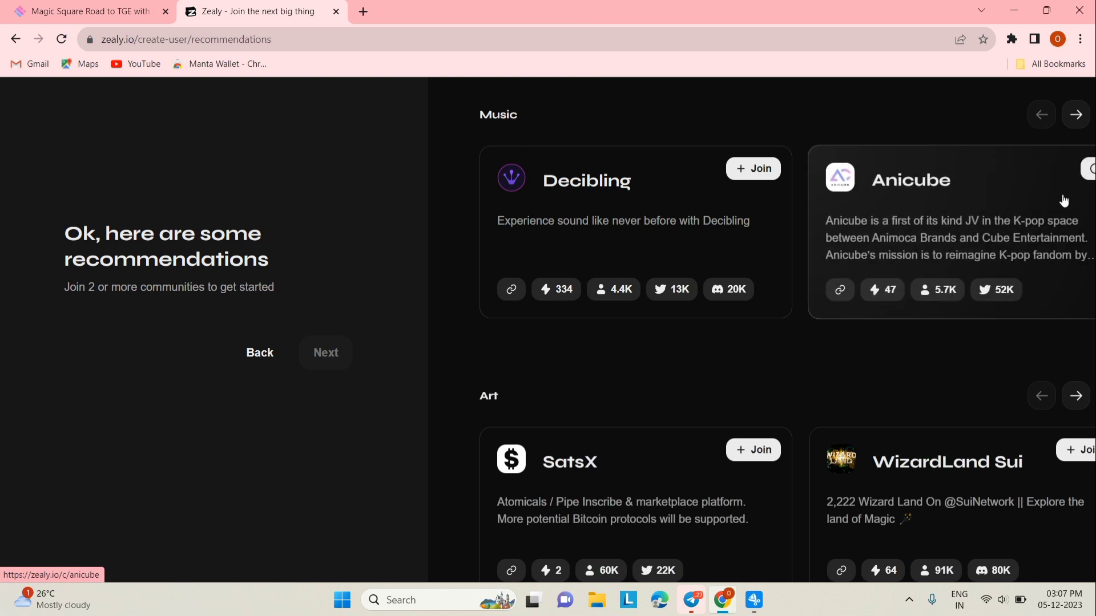
pyautogui.click(763, 452)
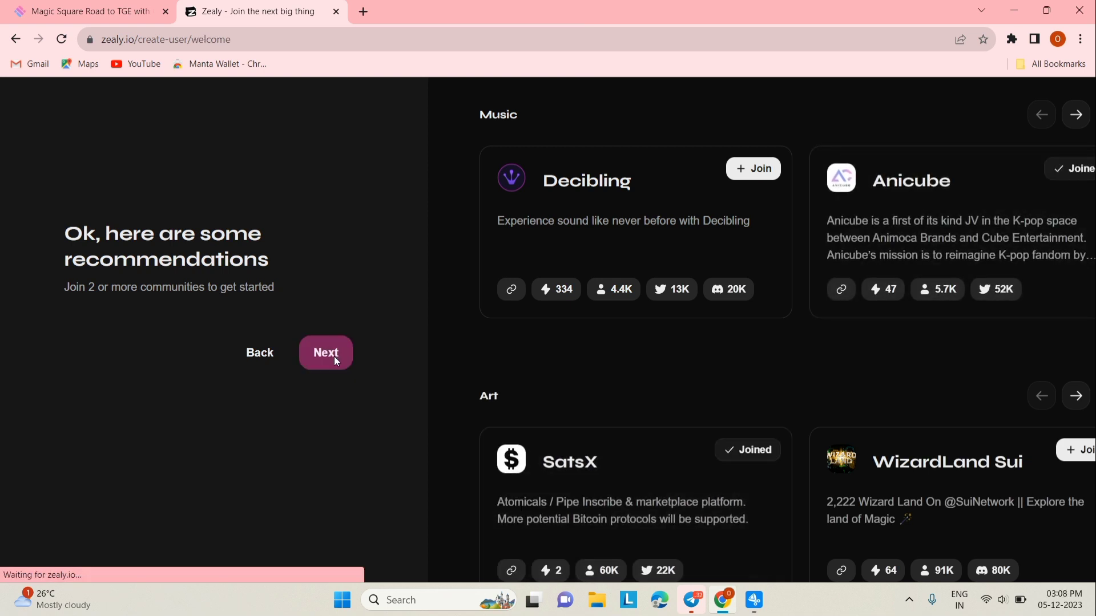
pyautogui.click(335, 355)
pyautogui.click(536, 401)
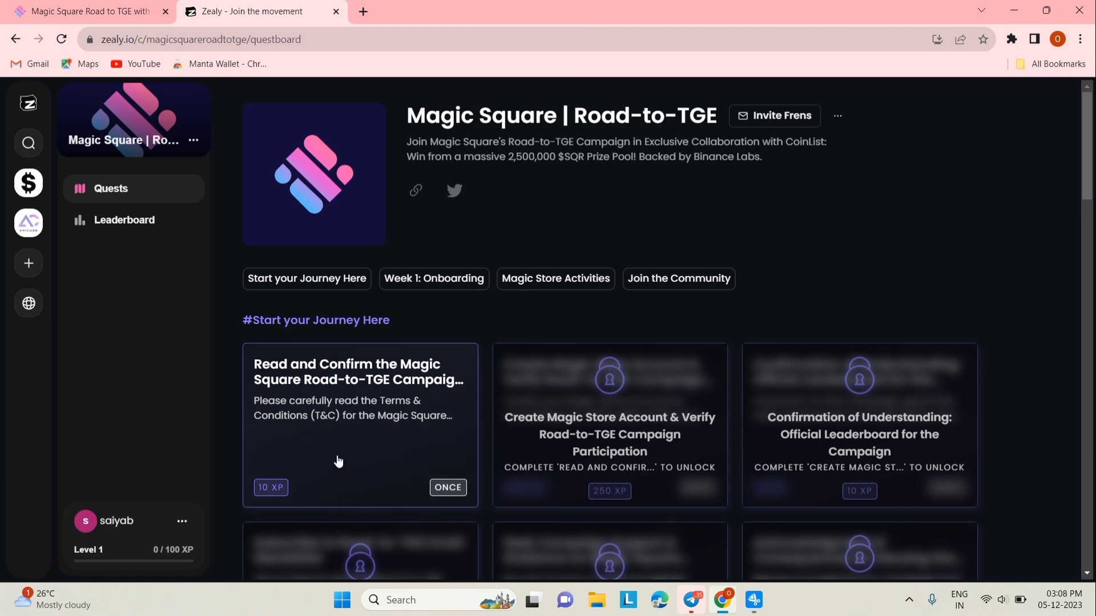
# - Answer the Road-to-TGE Campaign T&C quest on the questboard with "I confirm" and claim its reward from the new account
pyautogui.click(339, 462)
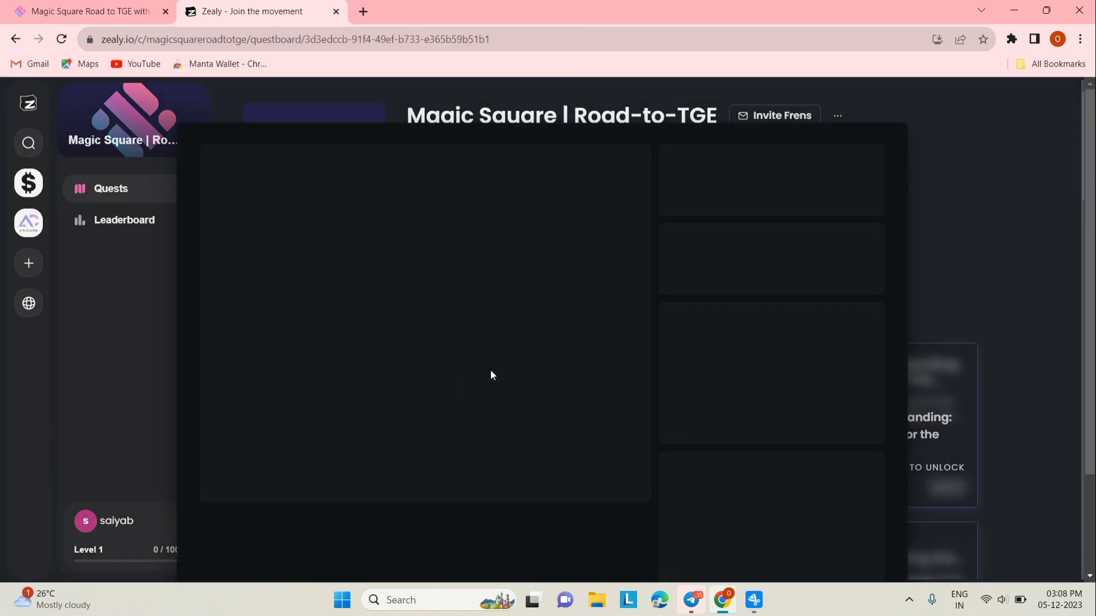
pyautogui.scroll(-3, 586, 325)
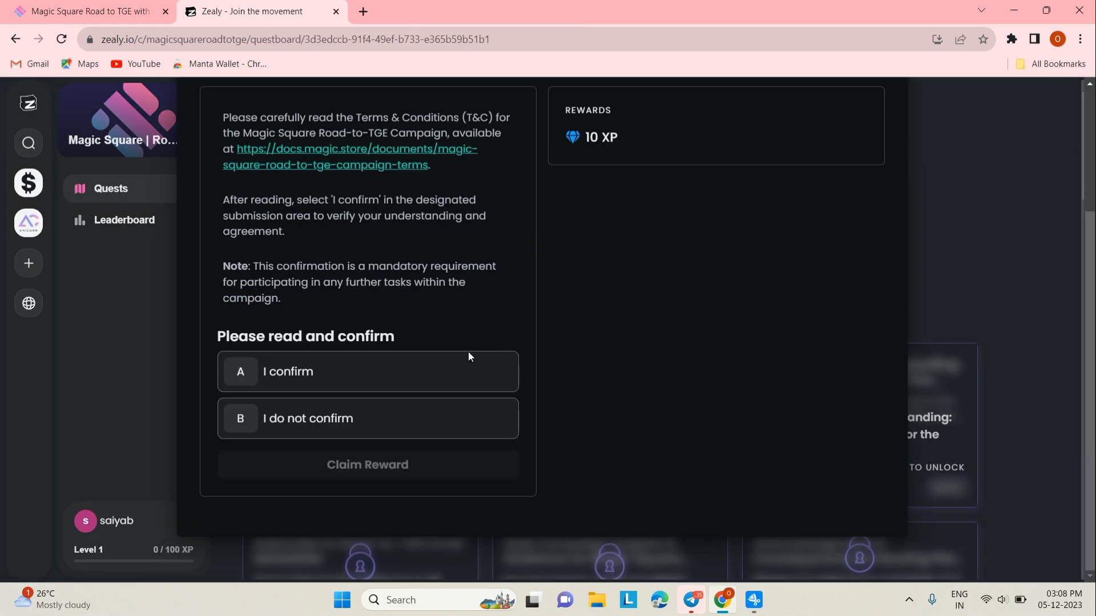
pyautogui.click(310, 382)
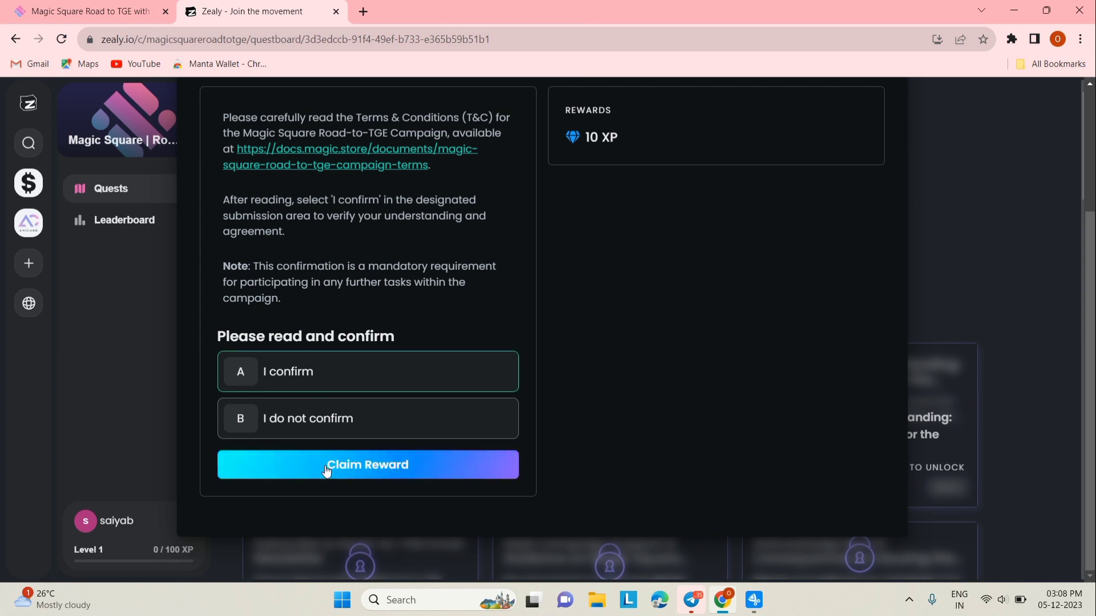
pyautogui.click(325, 465)
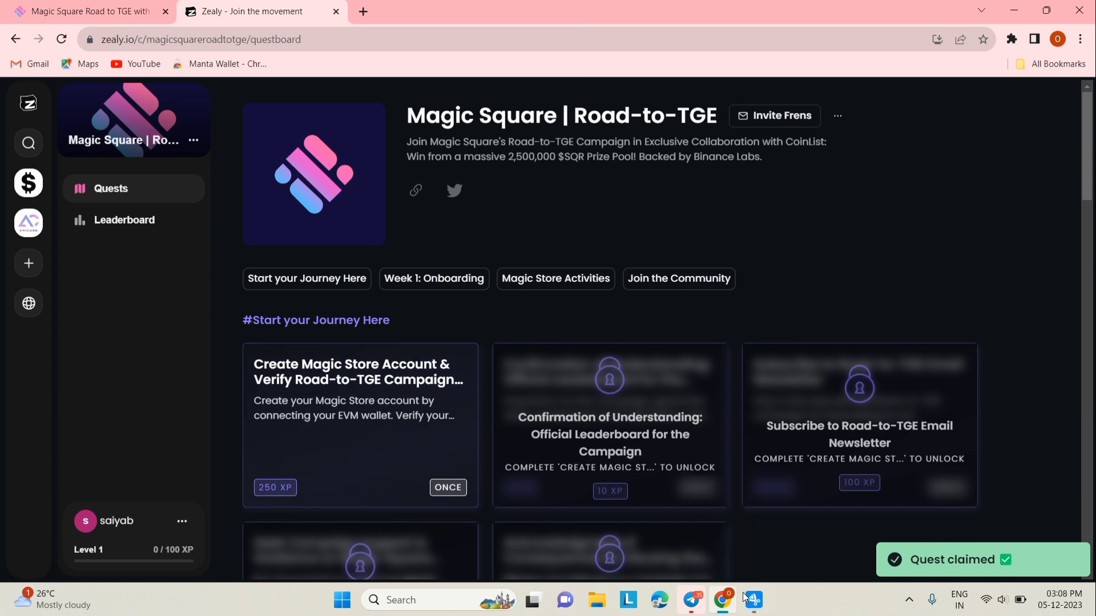
# - Open the quest for creating and verifying a Magic Store account, and bring up the MagicID profile overview on Magic Store
pyautogui.moveTo(740, 596)
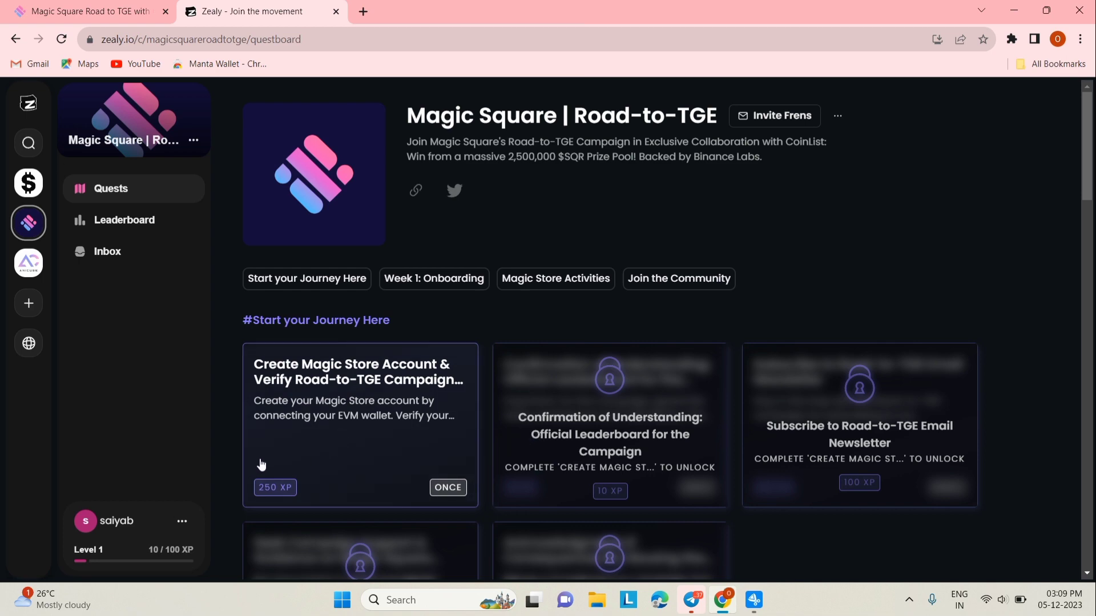
pyautogui.click(421, 438)
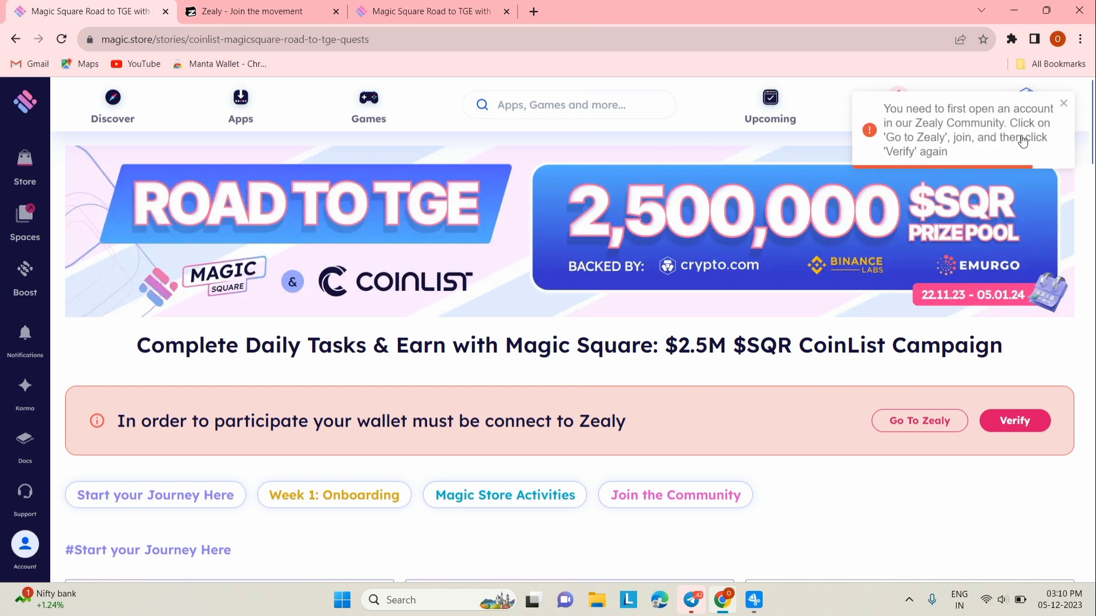
pyautogui.hotkey('ctrl', 'w')
pyautogui.click(89, 522)
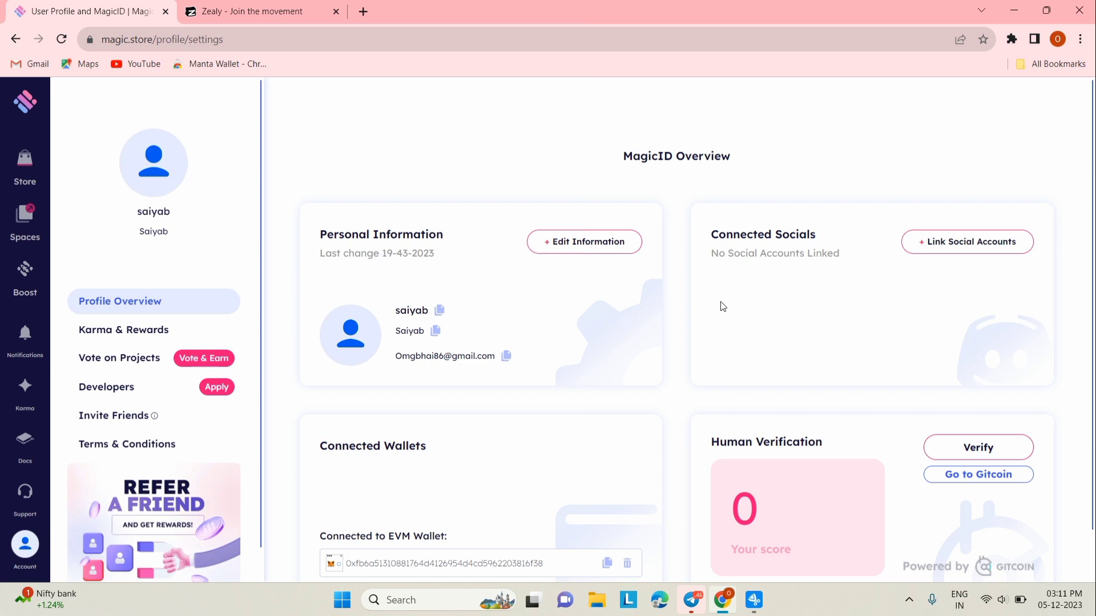
pyautogui.scroll(-1, 723, 306)
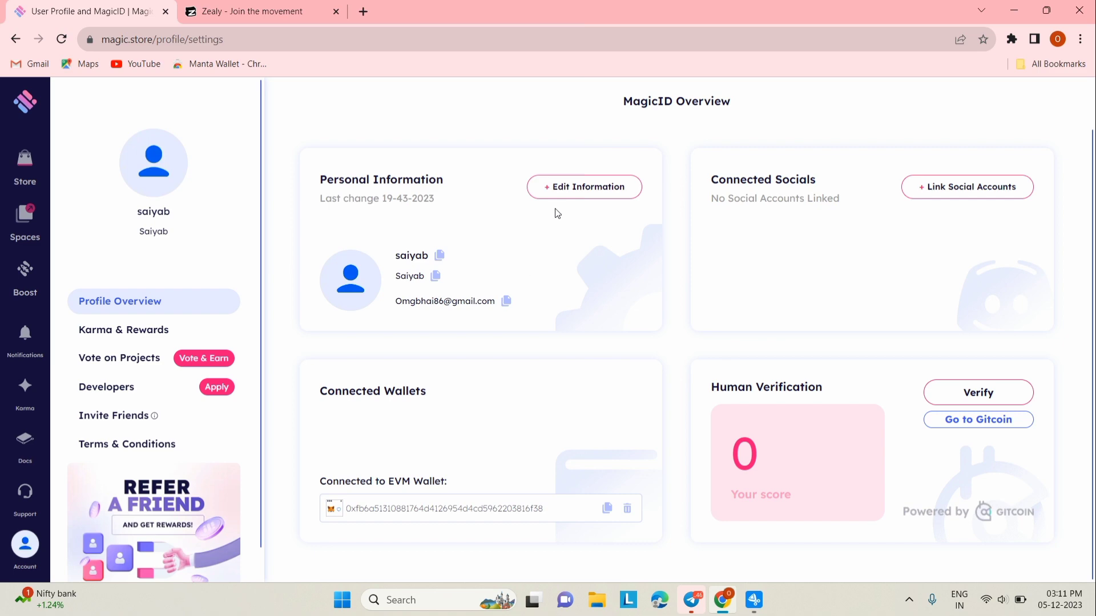
pyautogui.scroll(1, 503, 215)
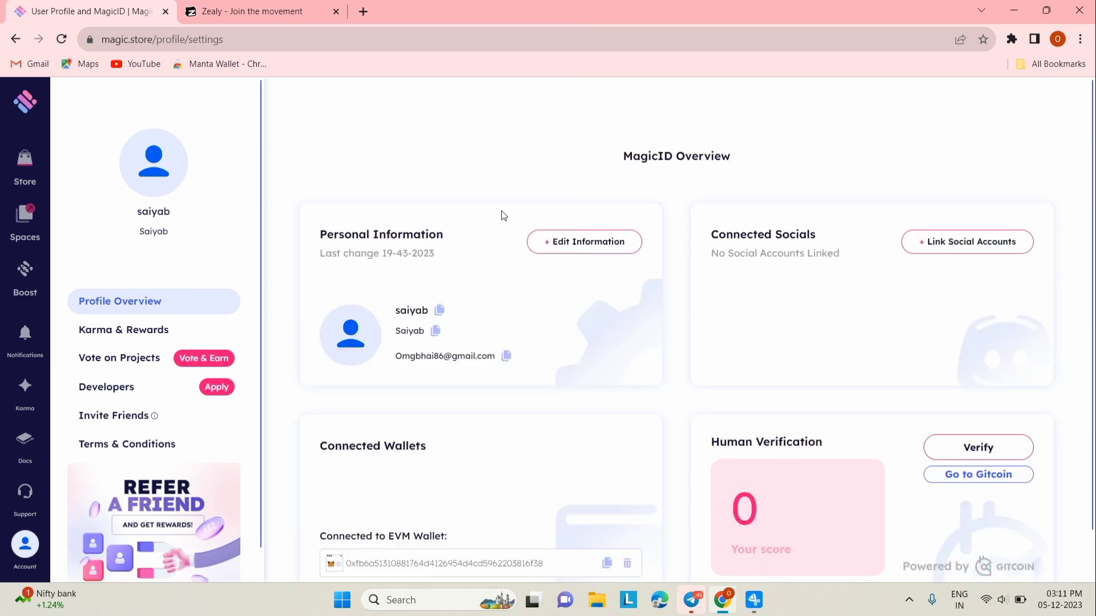
# - Enter "Youtuber" as the About description in the profile's Personal Information and close the form
pyautogui.click(574, 243)
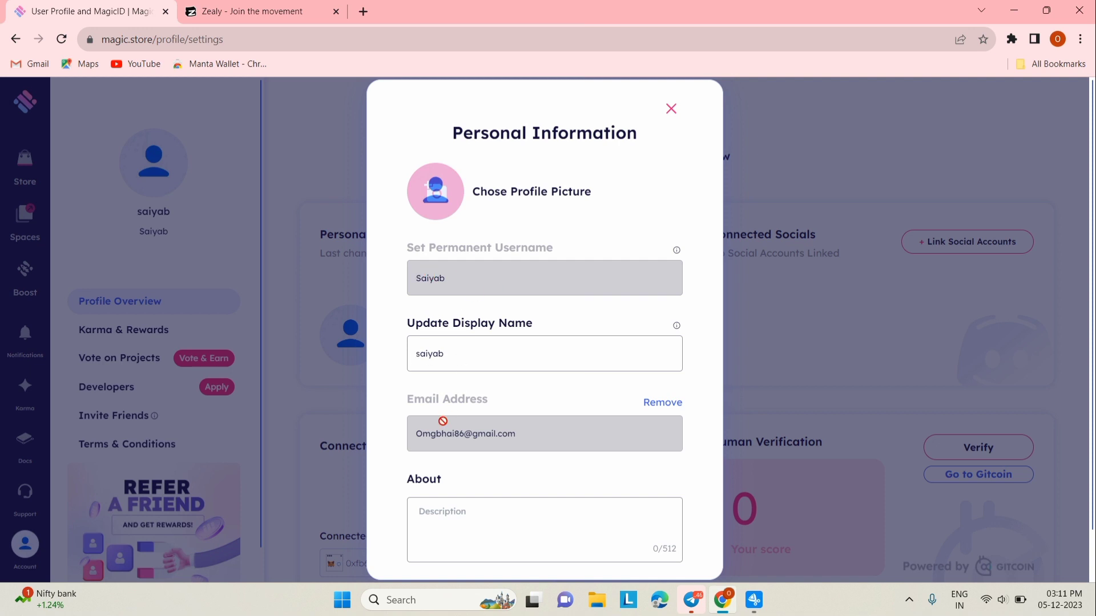
pyautogui.click(444, 510)
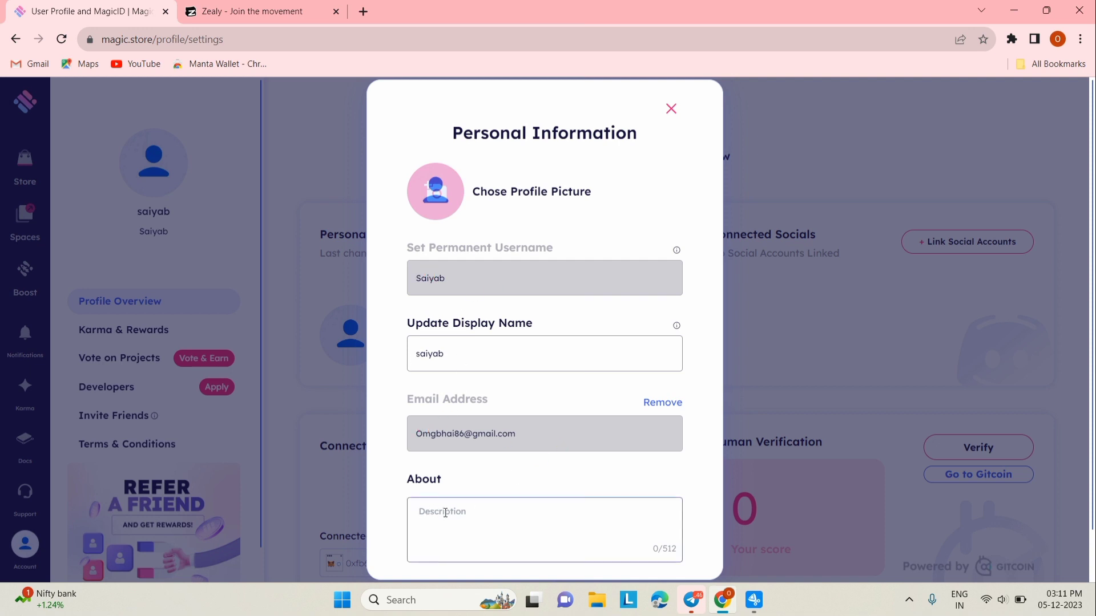
pyautogui.write('Youtuber')
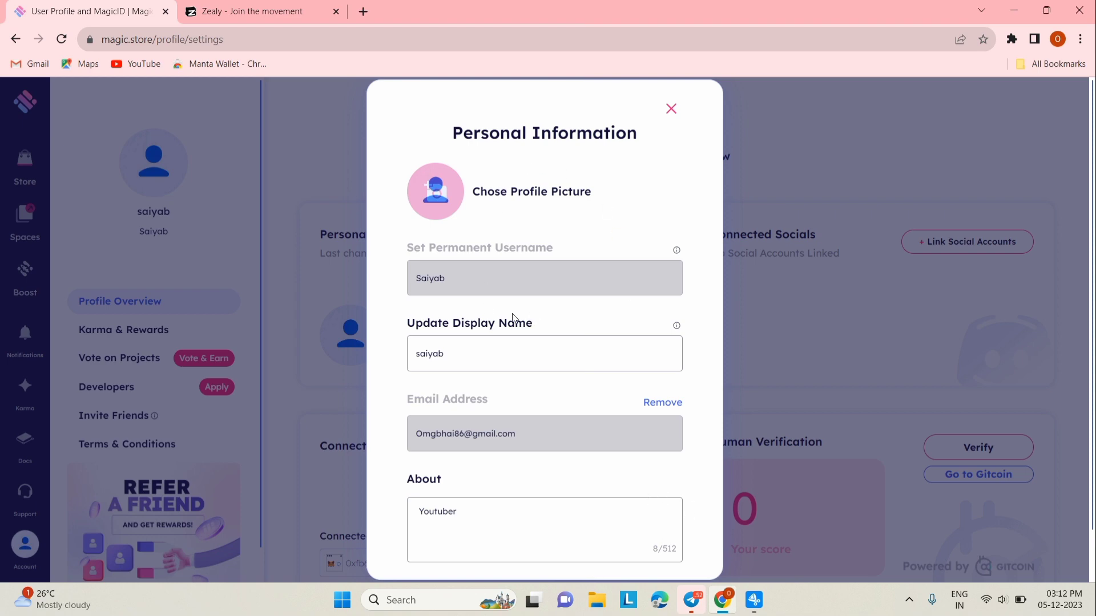
pyautogui.click(670, 109)
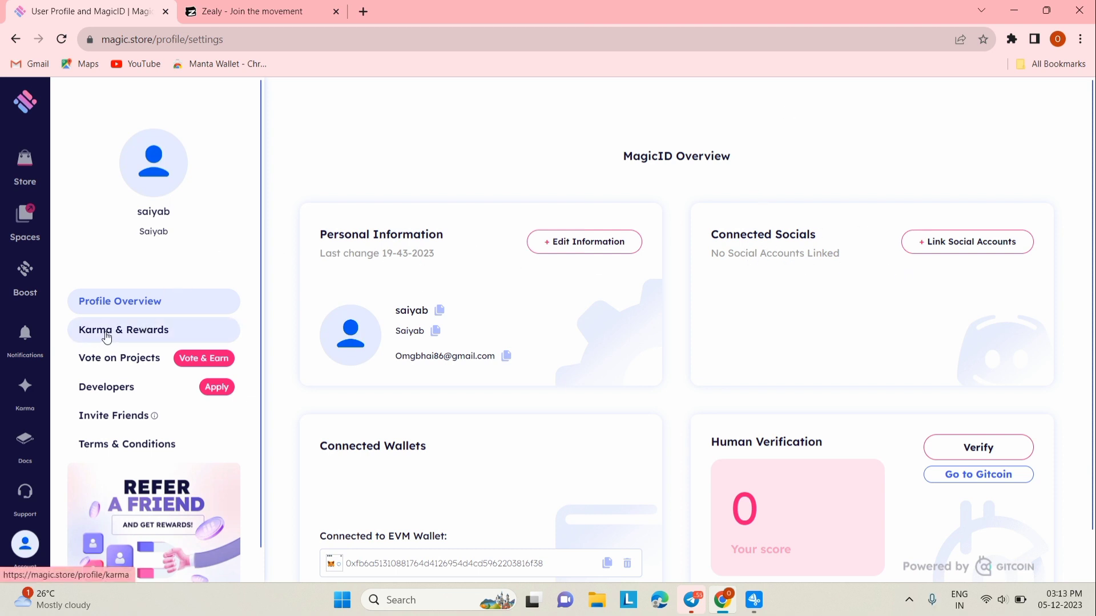
# - Examine the Magic Karma page's daily and total SQR rewards and the activities listed in the Karma Rewards Guide
pyautogui.click(143, 333)
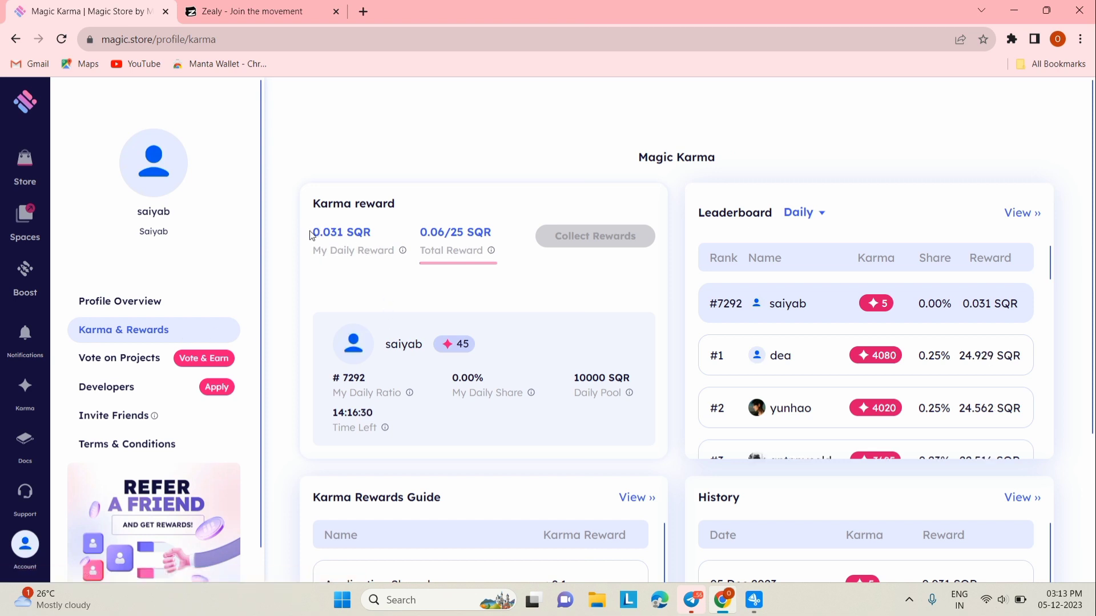
pyautogui.moveTo(311, 234); pyautogui.dragTo(488, 236)
pyautogui.click(488, 227)
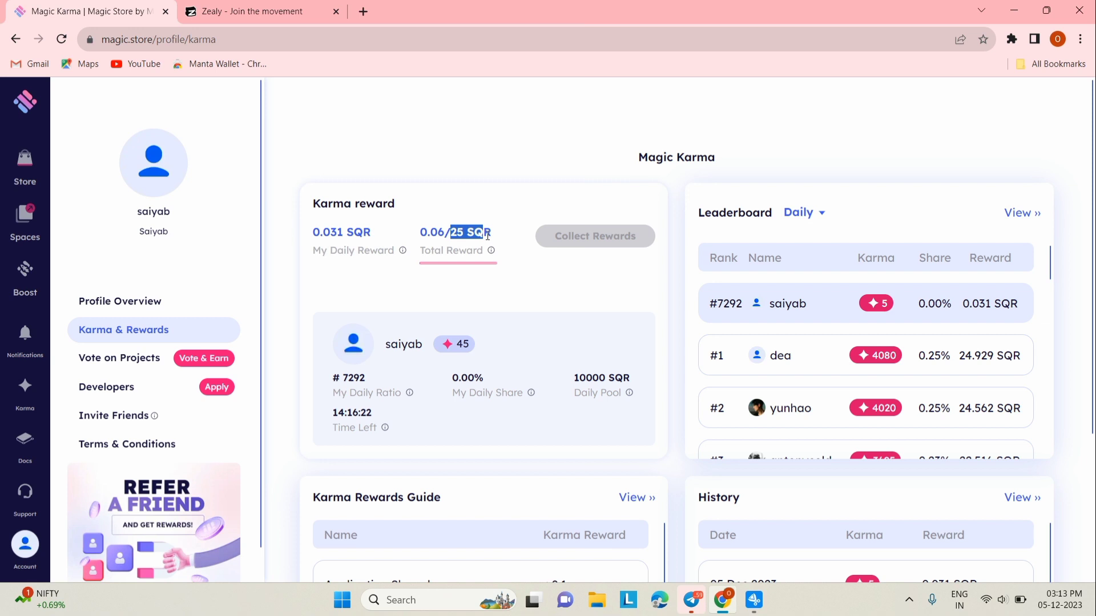
pyautogui.click(555, 234)
pyautogui.scroll(-3, 465, 425)
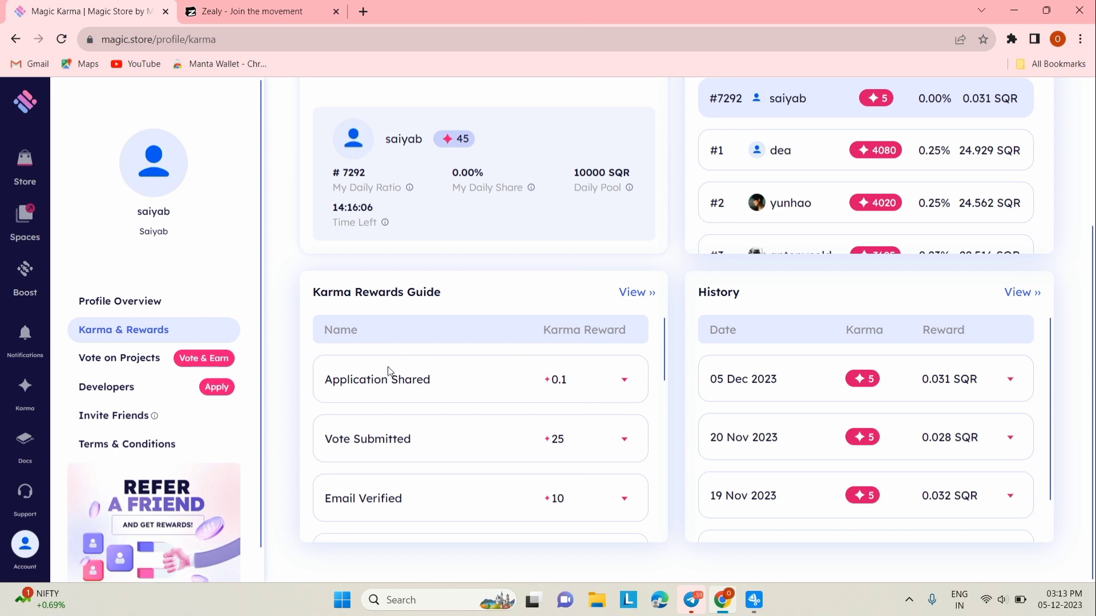
pyautogui.scroll(-3, 361, 386)
pyautogui.scroll(3, 587, 363)
pyautogui.scroll(-2, 388, 480)
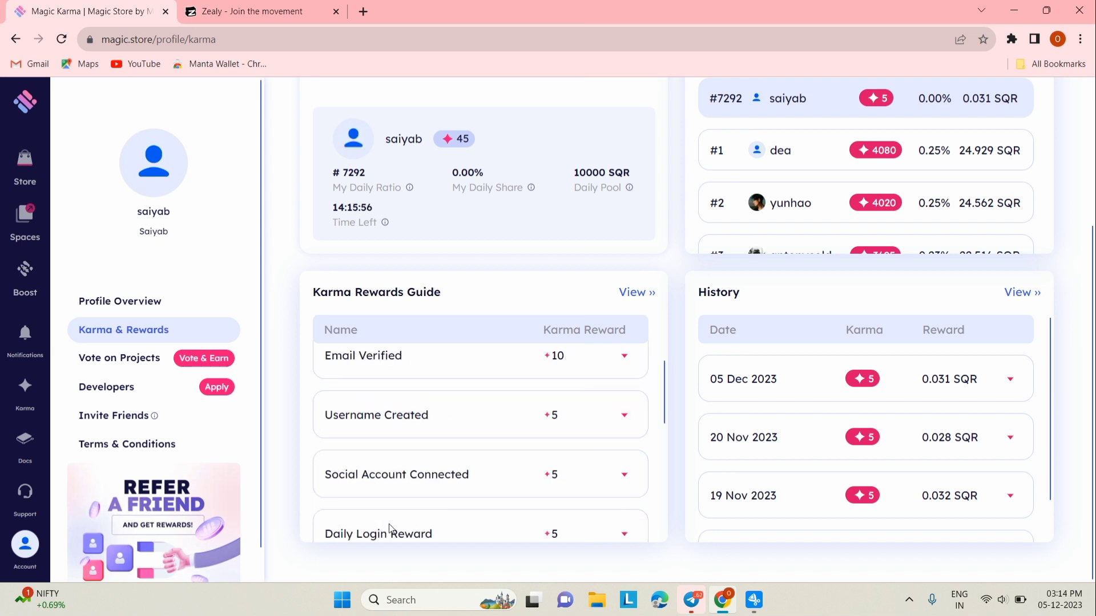
pyautogui.scroll(-1, 428, 528)
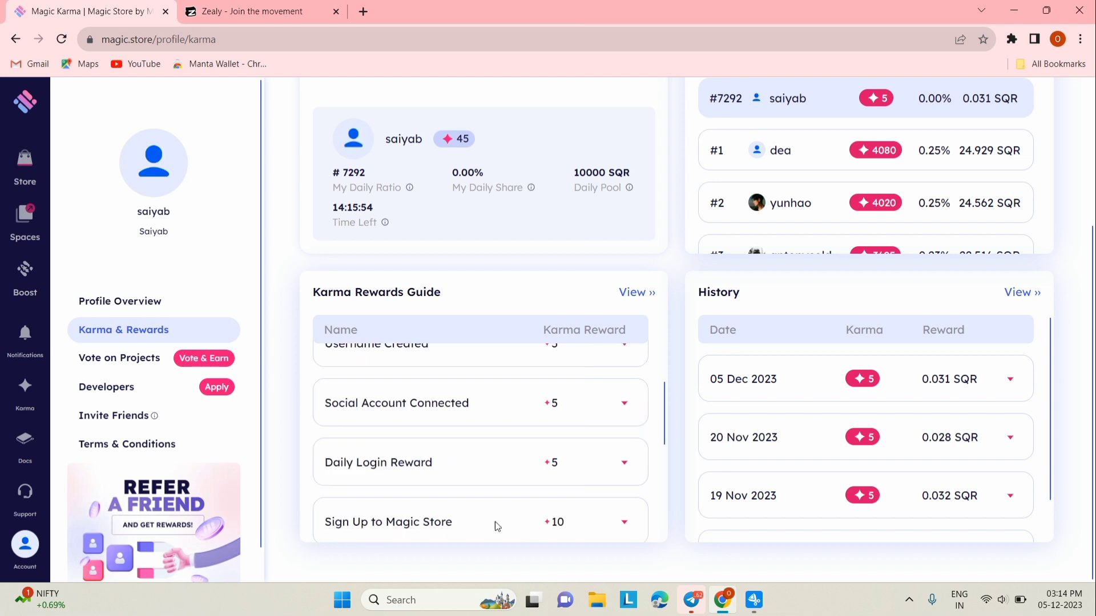
pyautogui.scroll(-5, 495, 522)
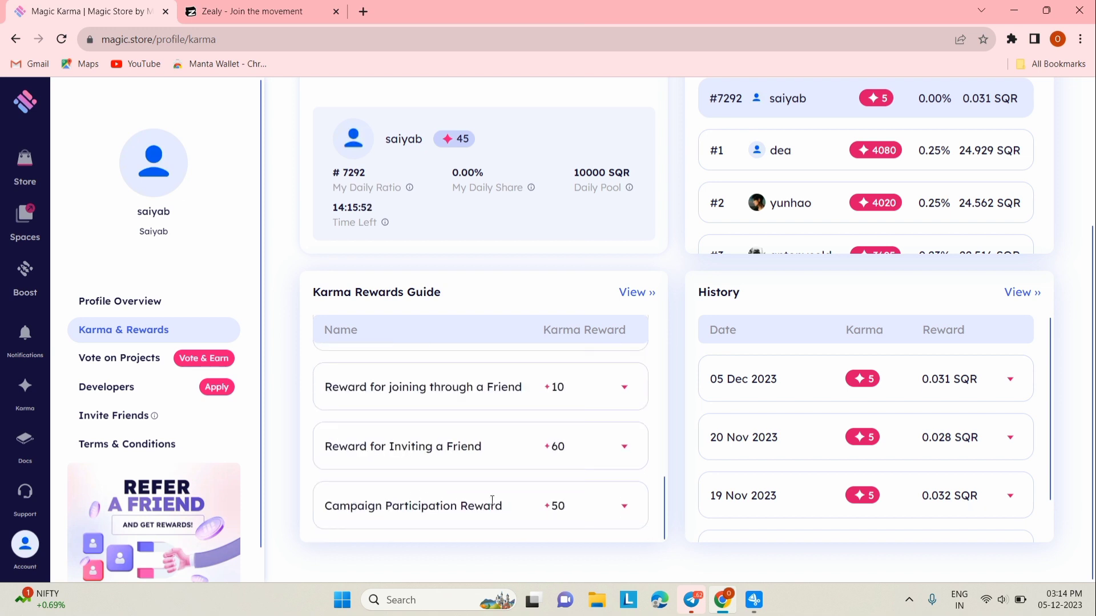
# - Examine the karma, share and SQR reward columns across the ranks of the daily Magic Karma leaderboard
pyautogui.scroll(3, 838, 393)
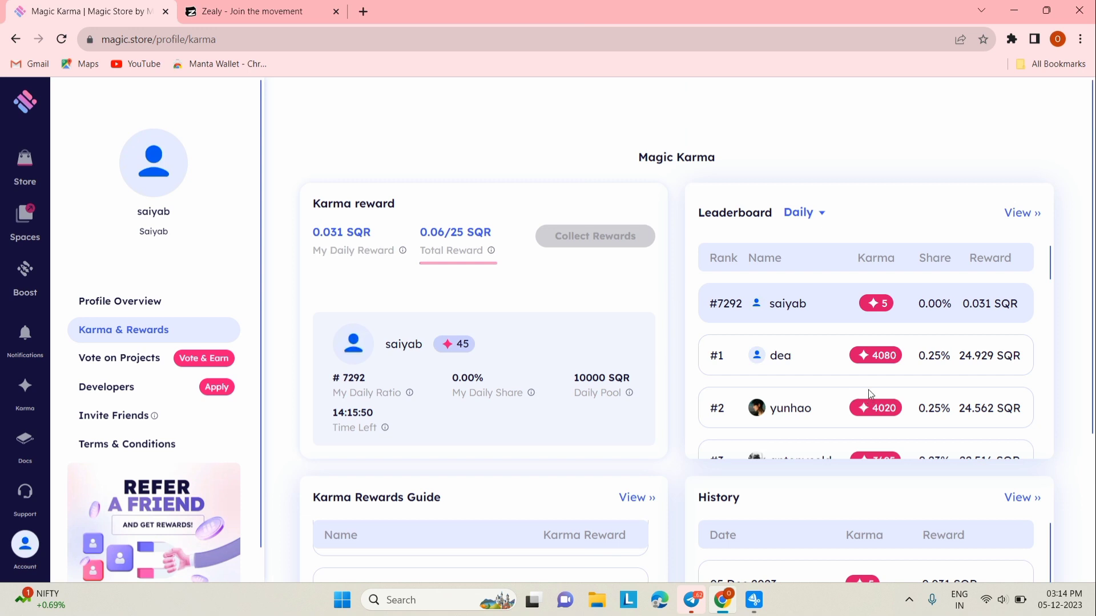
pyautogui.scroll(-1, 813, 314)
pyautogui.scroll(1, 804, 305)
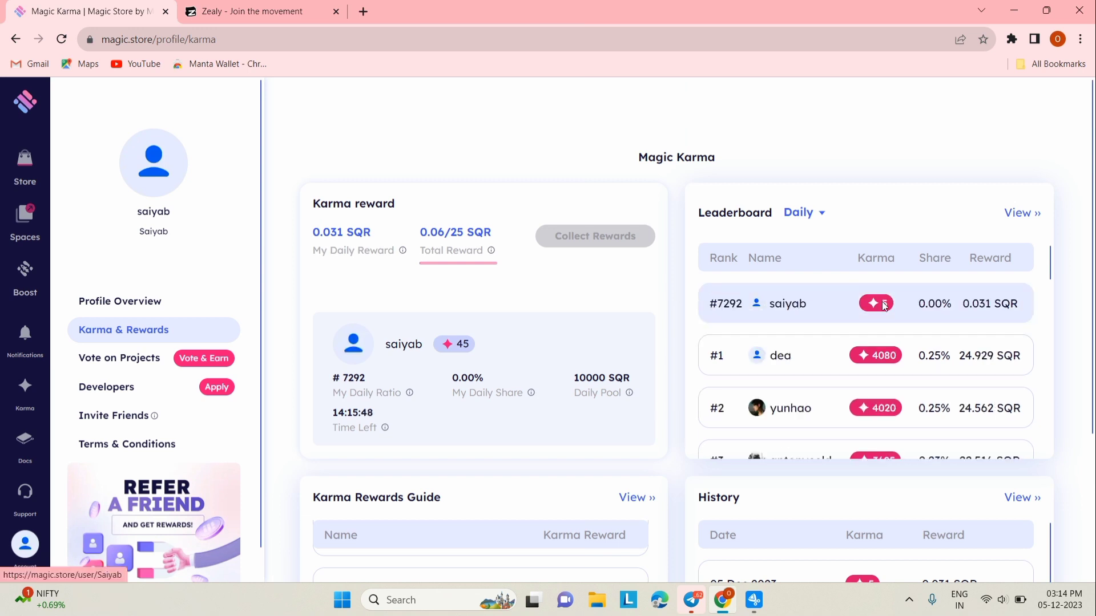
pyautogui.scroll(-4, 845, 342)
pyautogui.scroll(4, 799, 357)
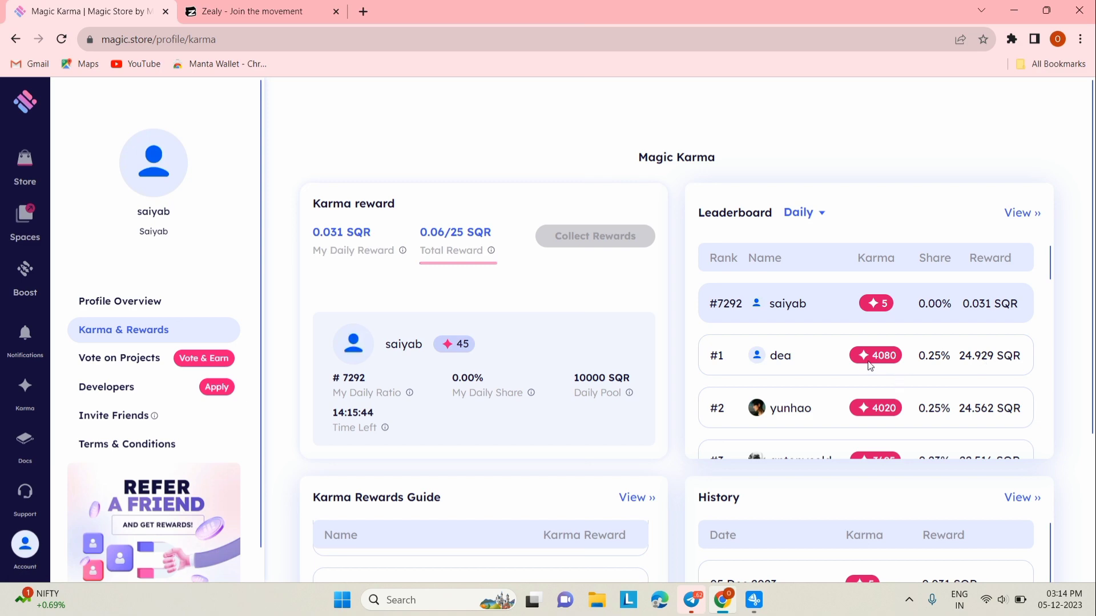
pyautogui.scroll(-15, 998, 364)
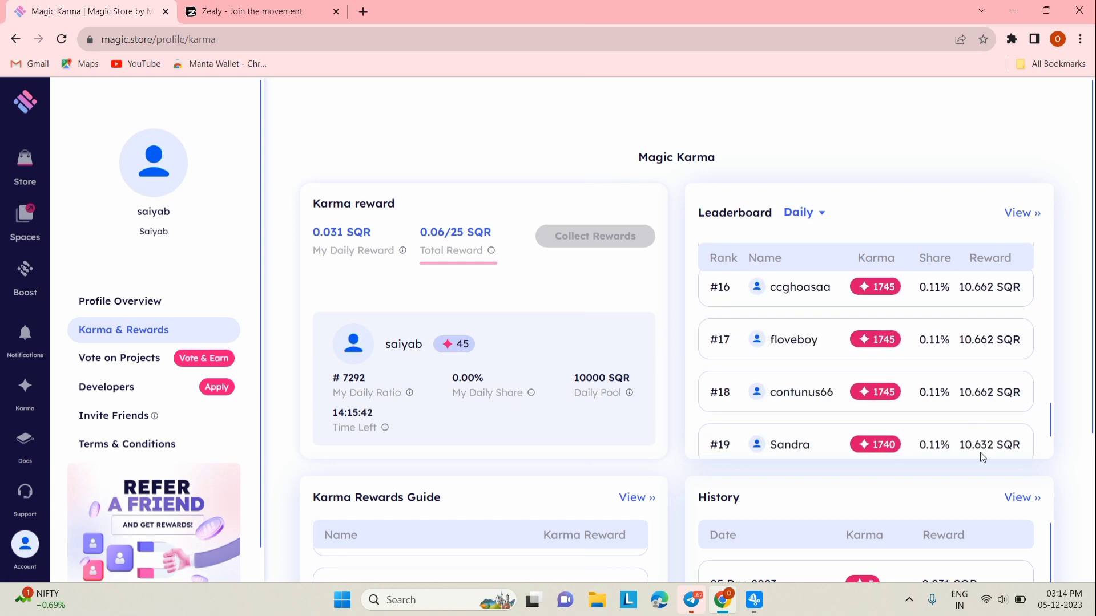
pyautogui.scroll(4, 845, 473)
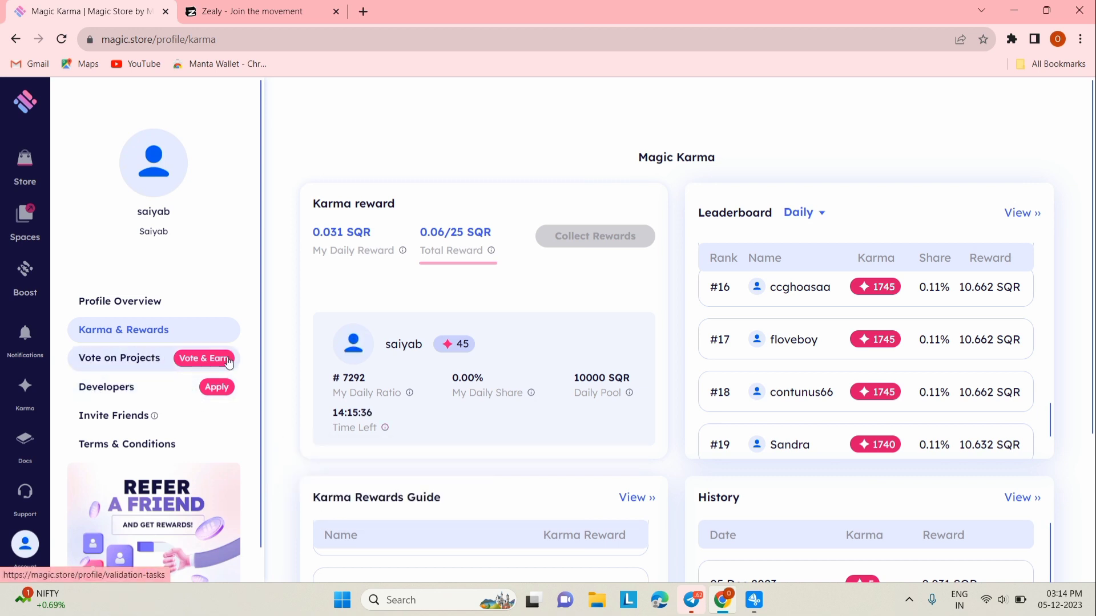
# - Open the project validation list, start a vote on BurgerCities and proceed past the pre-vote checklist to the ballot
pyautogui.click(147, 358)
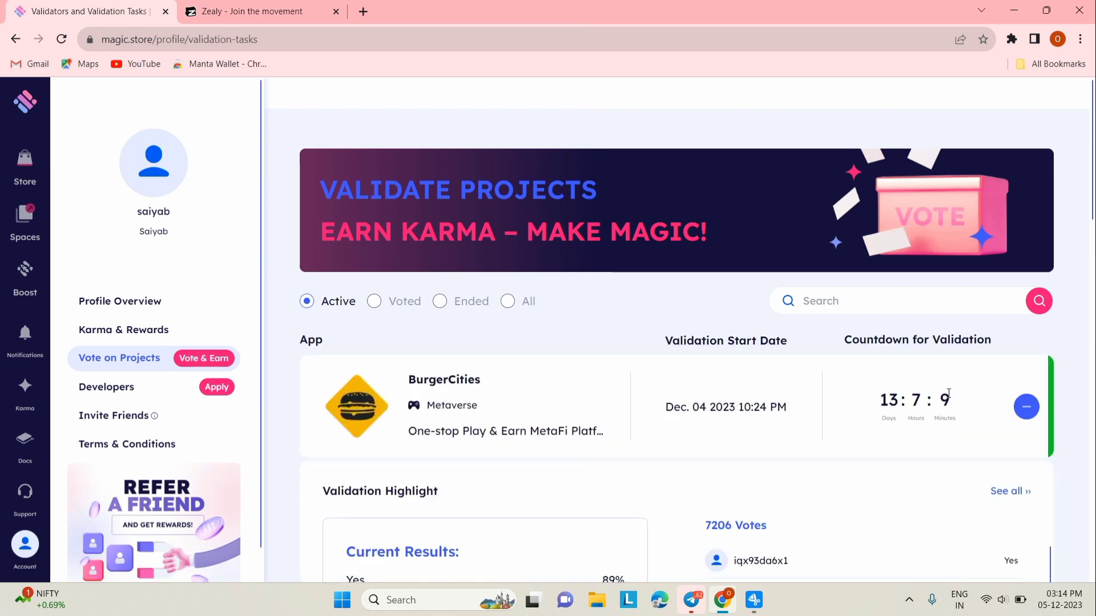
pyautogui.scroll(-5, 687, 357)
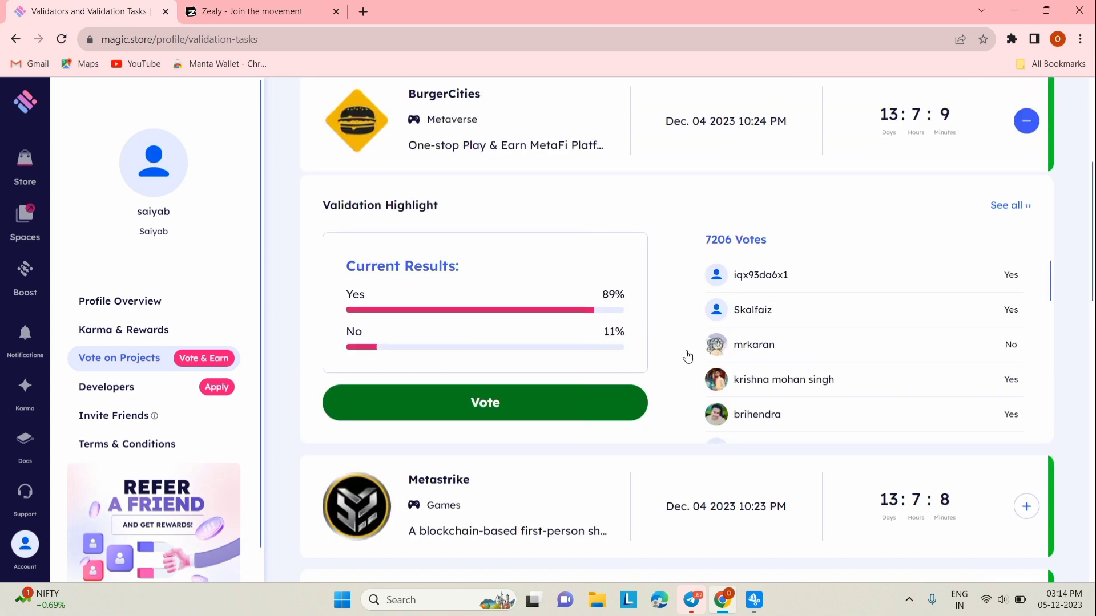
pyautogui.click(423, 402)
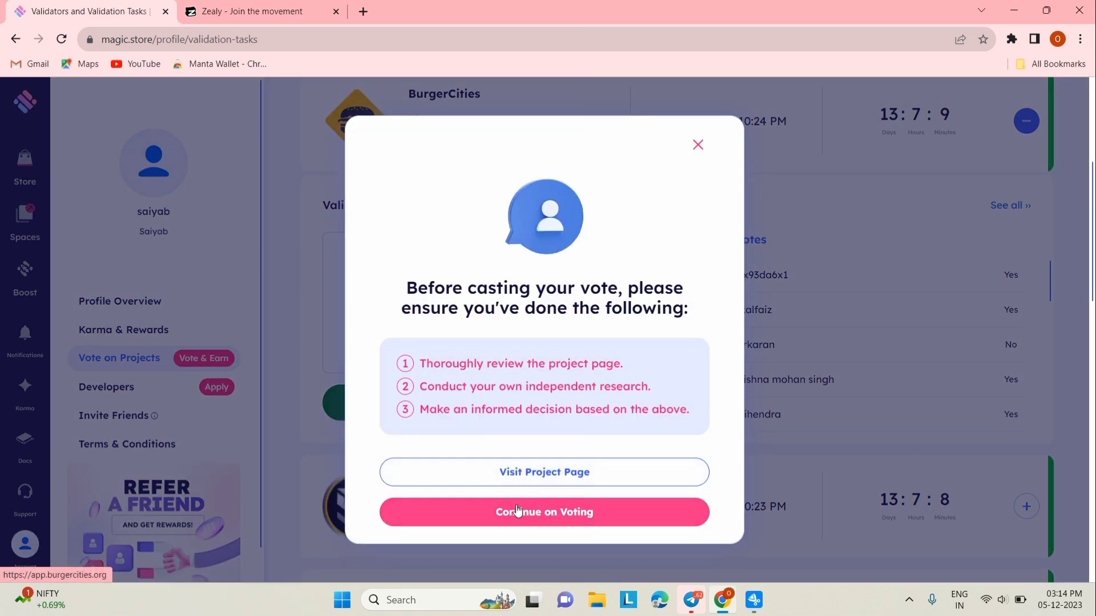
pyautogui.click(516, 506)
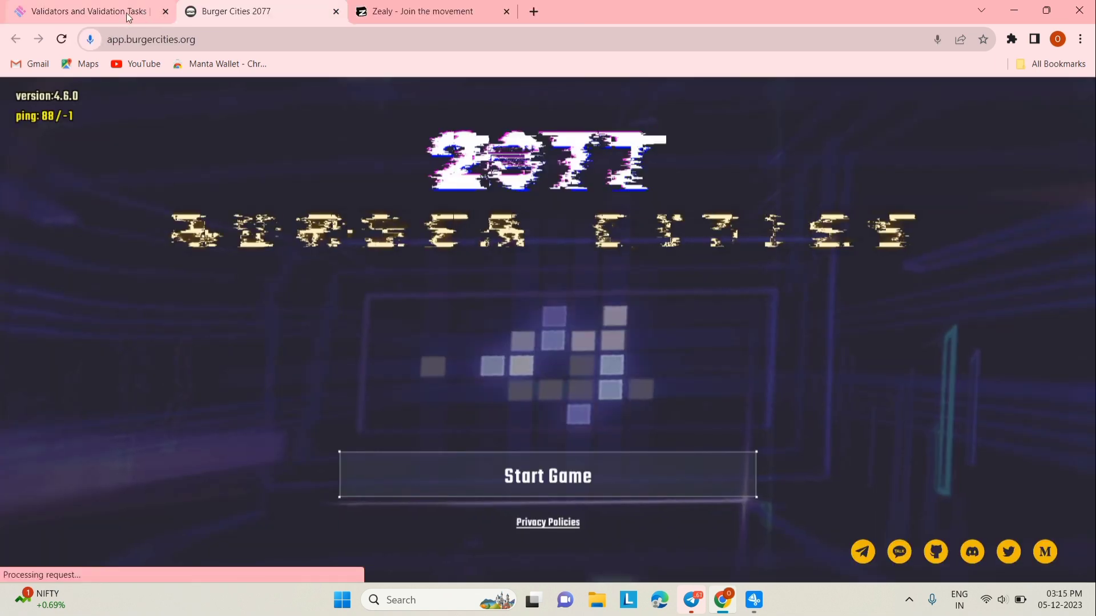
pyautogui.click(121, 13)
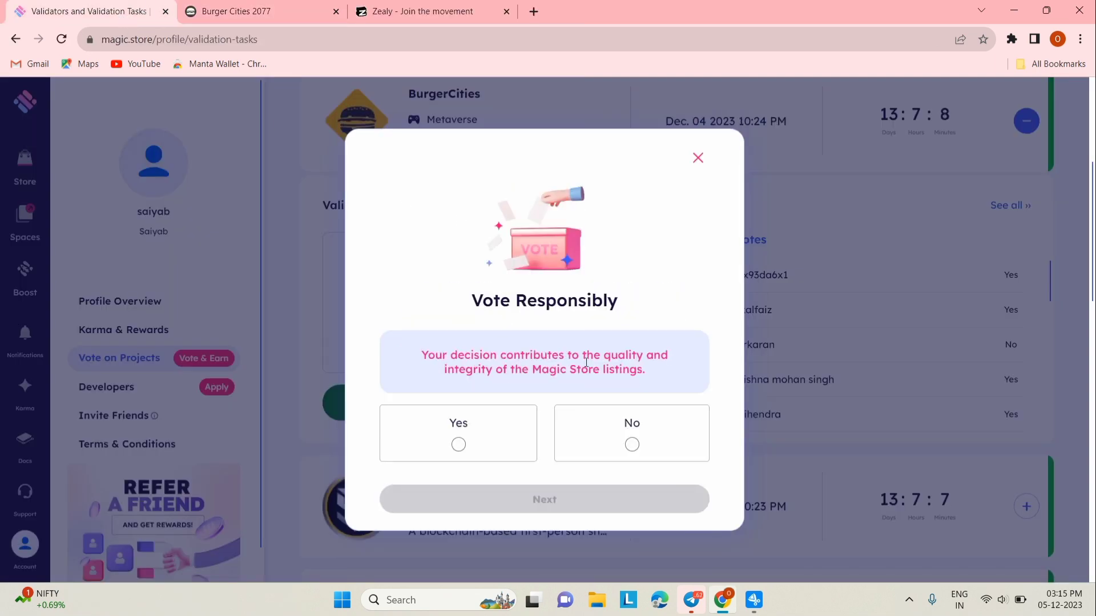
# - Vote Yes on BurgerCities without giving a reason, sign the vote message in MetaMask and close the vote dialog
pyautogui.click(458, 445)
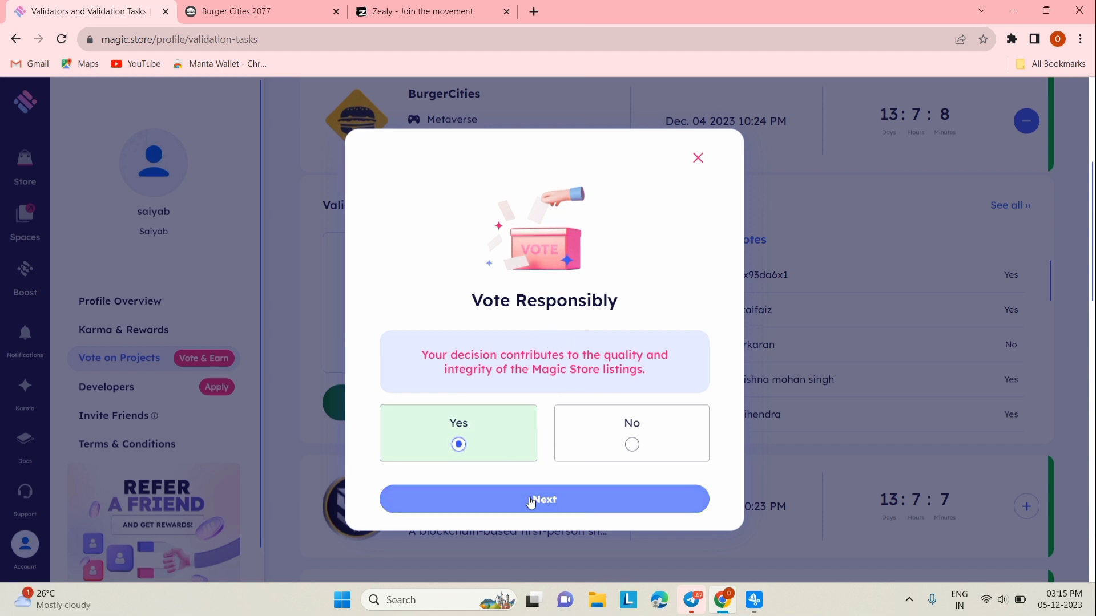
pyautogui.click(532, 499)
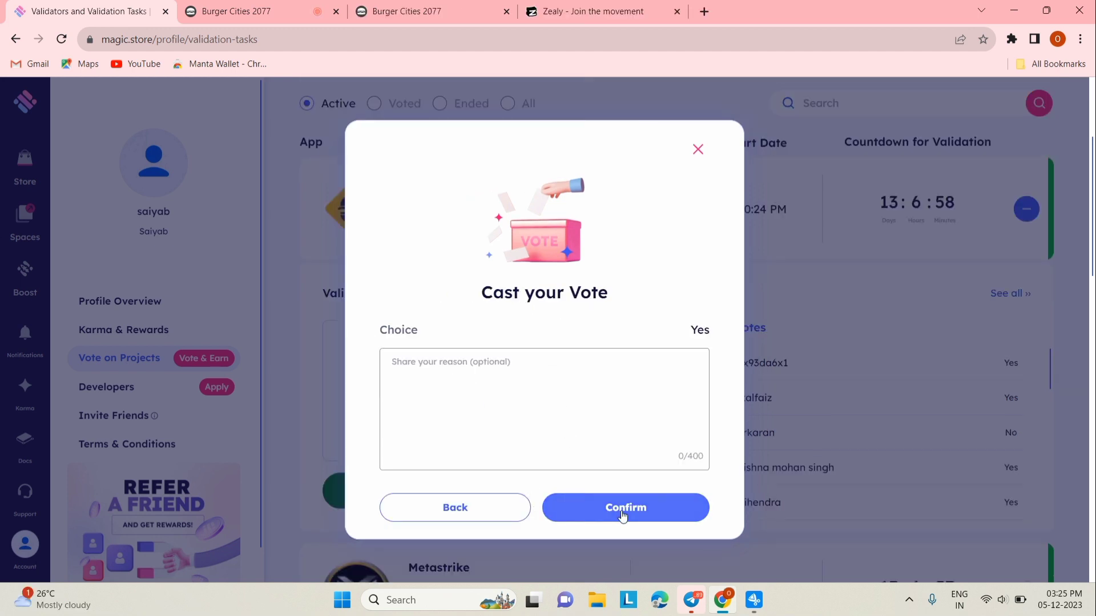
pyautogui.click(603, 514)
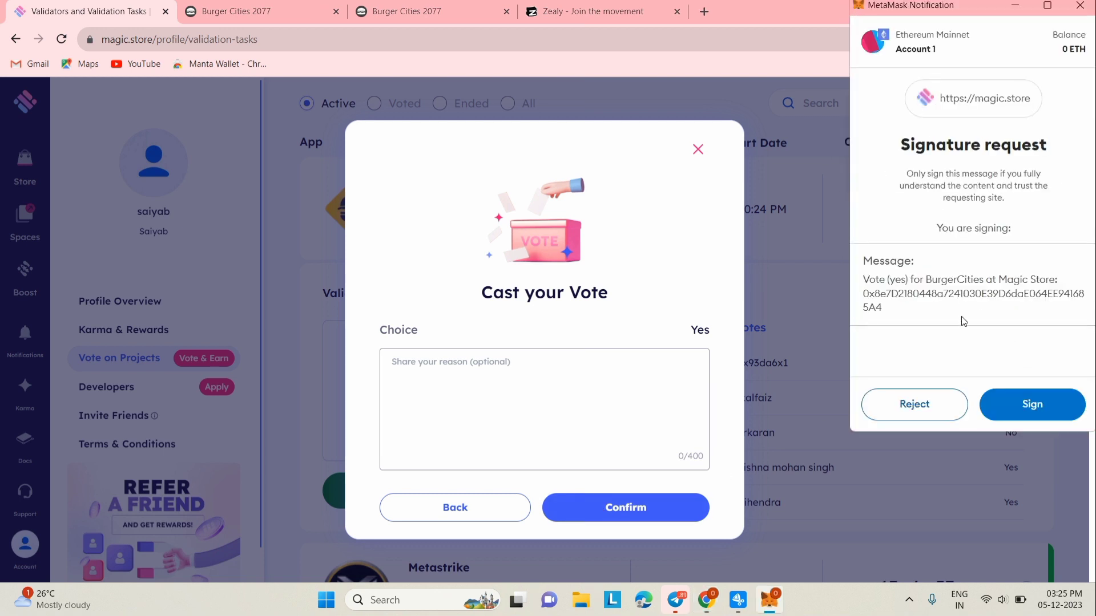
pyautogui.click(1003, 406)
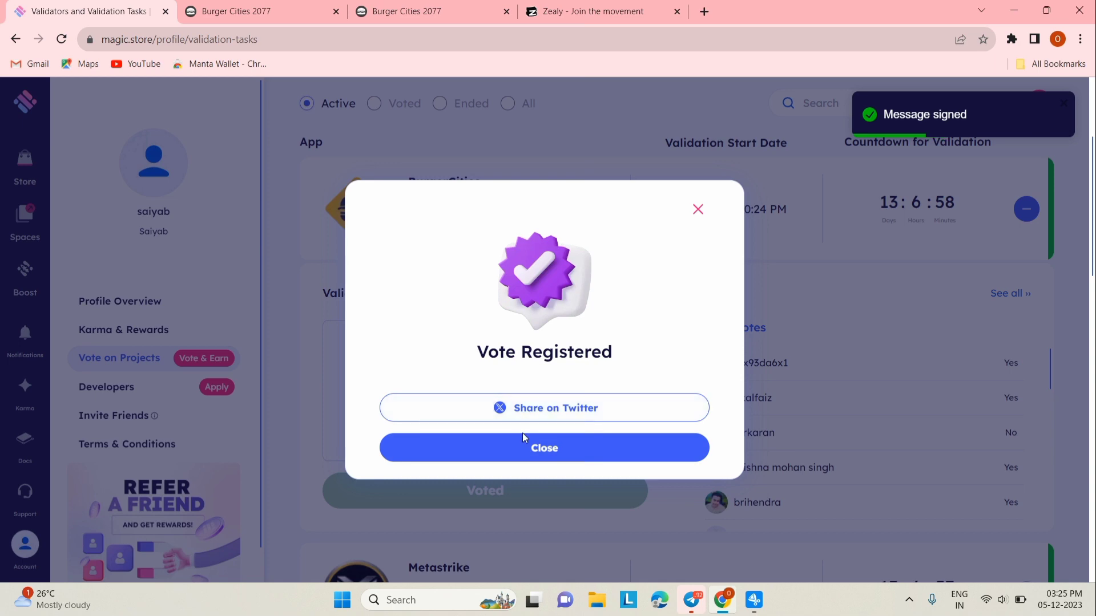
pyautogui.click(526, 448)
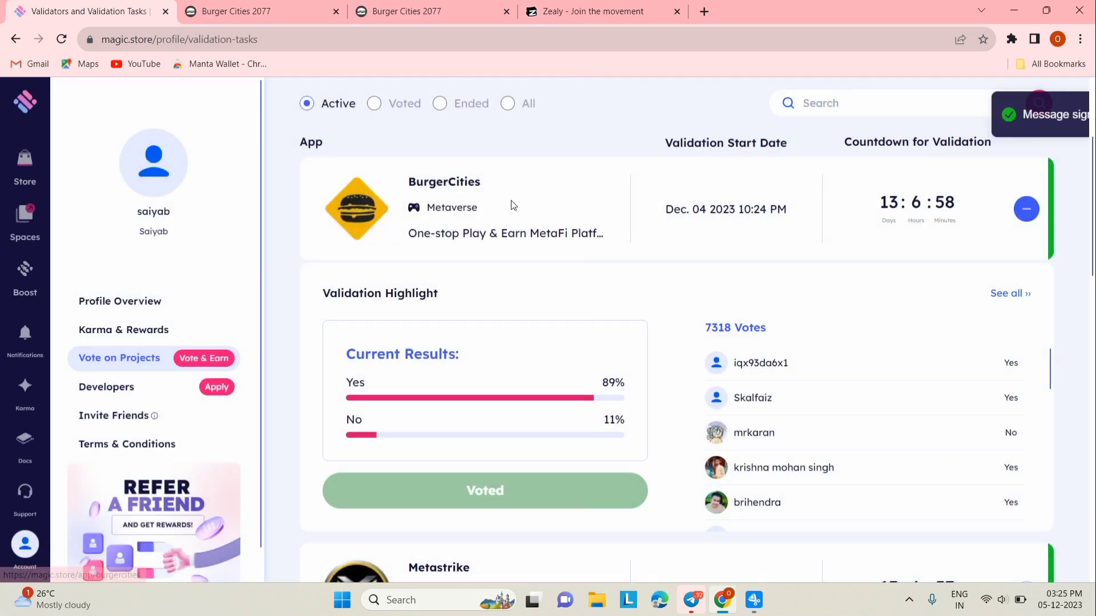
# - Expand Metastrike's validation highlight and look over the other active projects open for voting
pyautogui.scroll(-4, 426, 457)
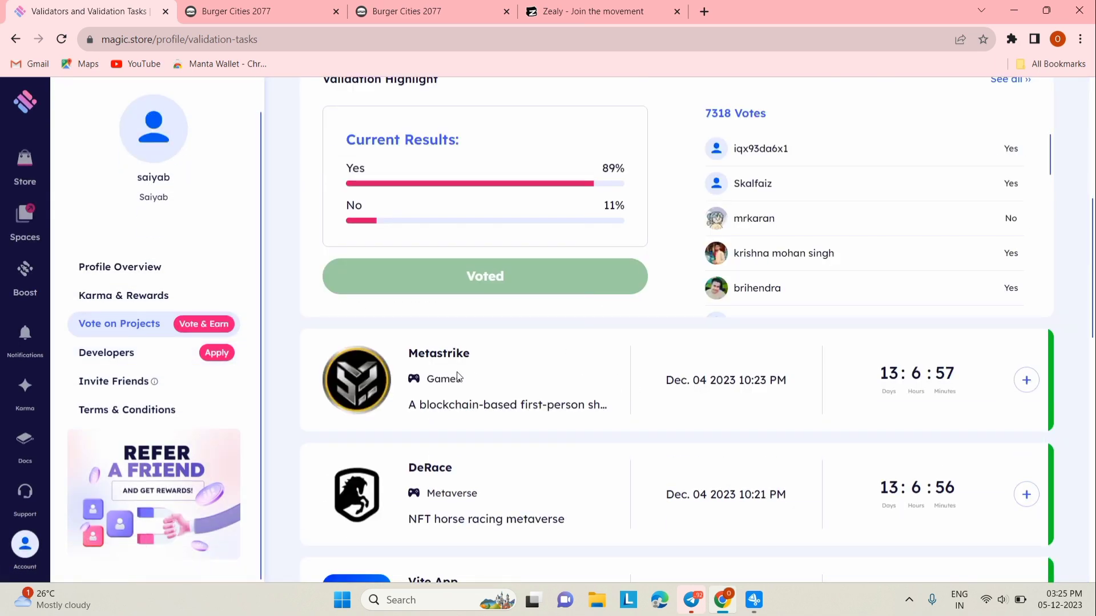
pyautogui.scroll(-5, 454, 380)
pyautogui.scroll(5, 492, 336)
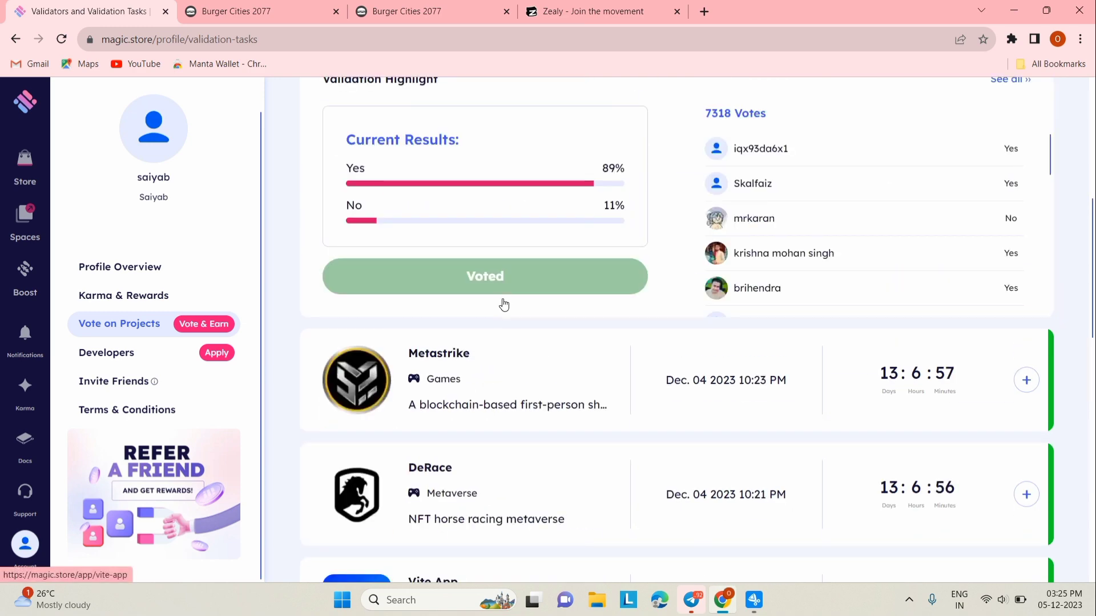
pyautogui.click(1025, 381)
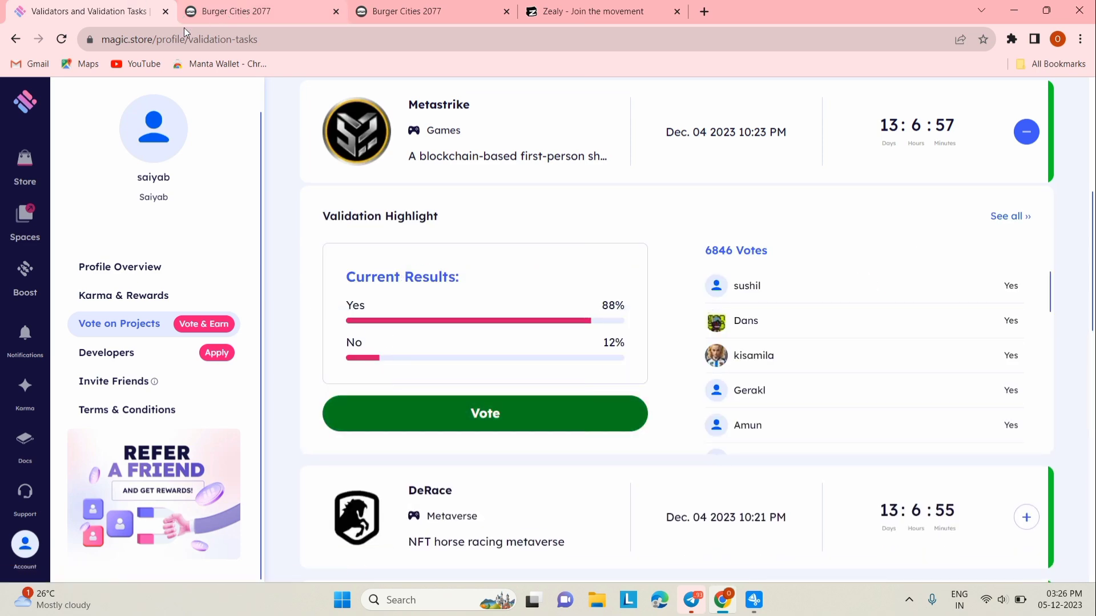
pyautogui.scroll(-15, 320, 264)
pyautogui.scroll(10, 350, 276)
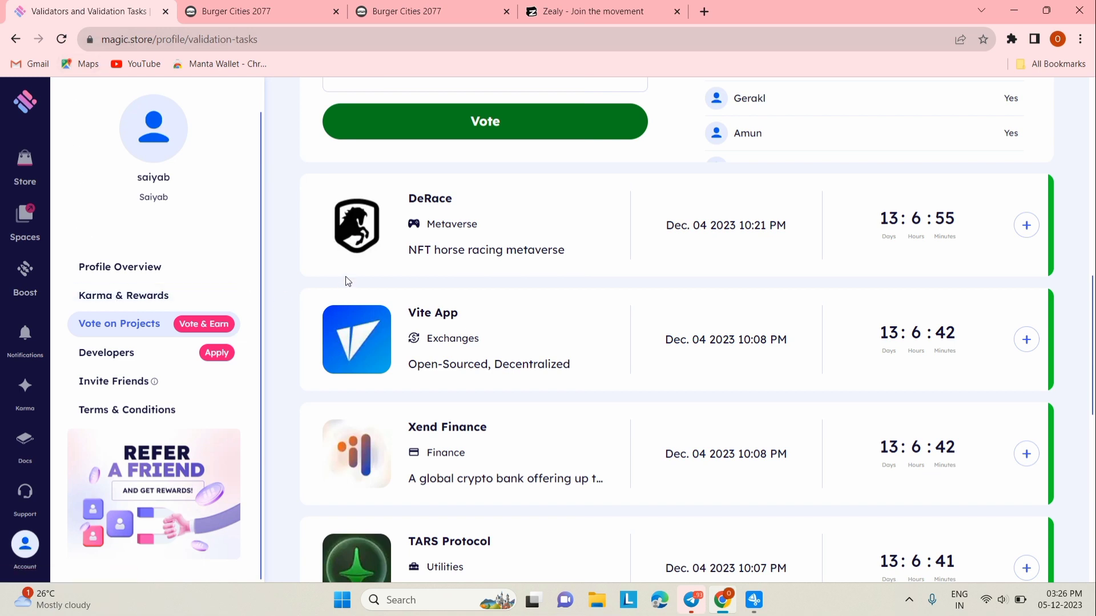
# - Check the daily and total SQR rewards on the Magic Karma page and review TARS Protocol's validation highlight in the project voting list
pyautogui.click(196, 298)
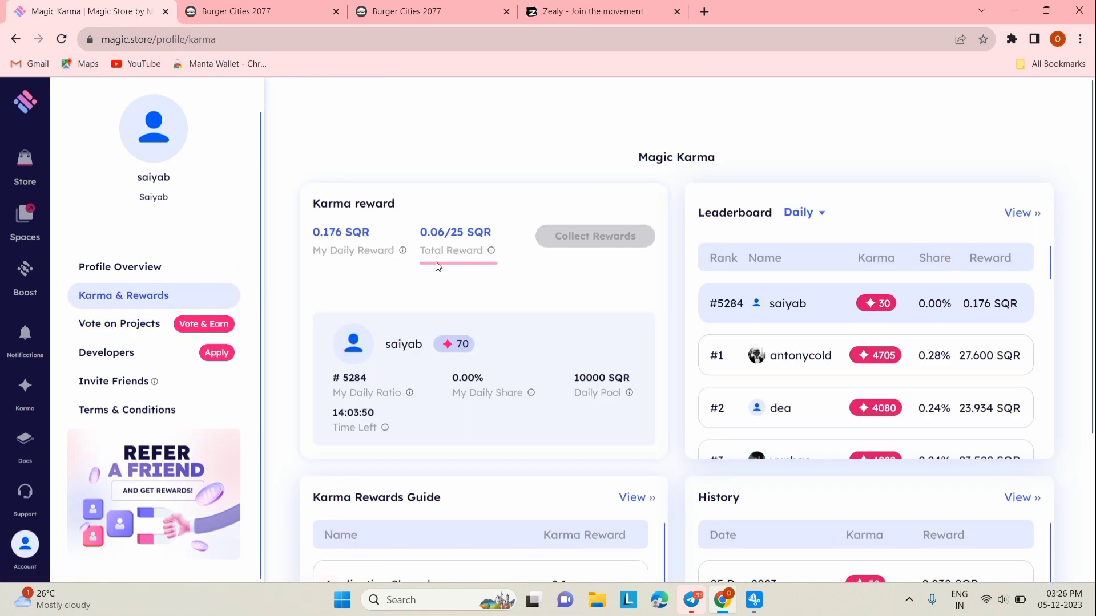
pyautogui.moveTo(422, 268)
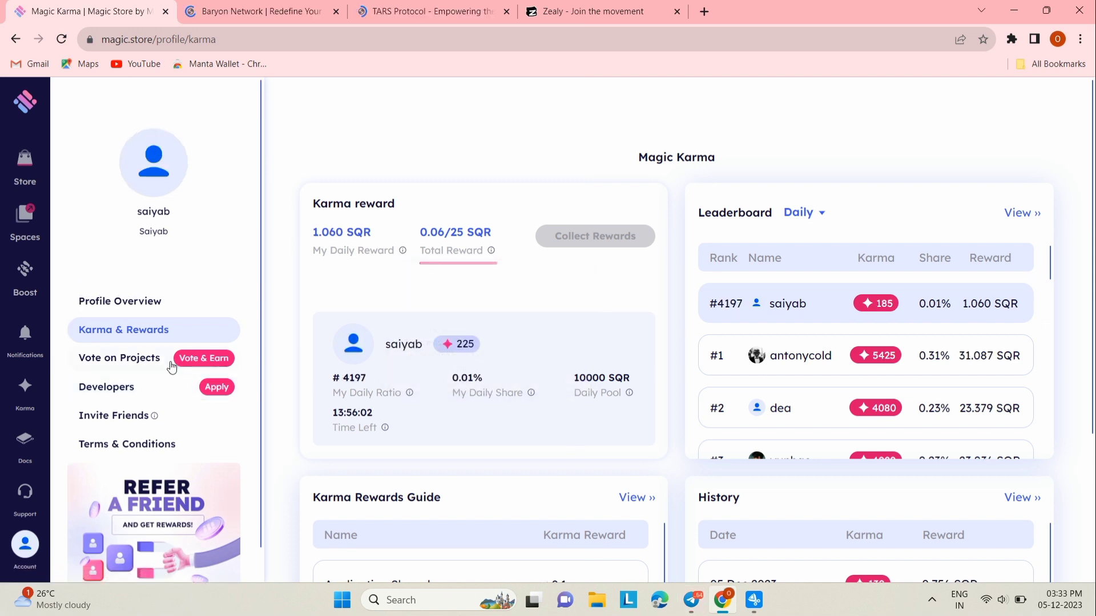
pyautogui.click(147, 364)
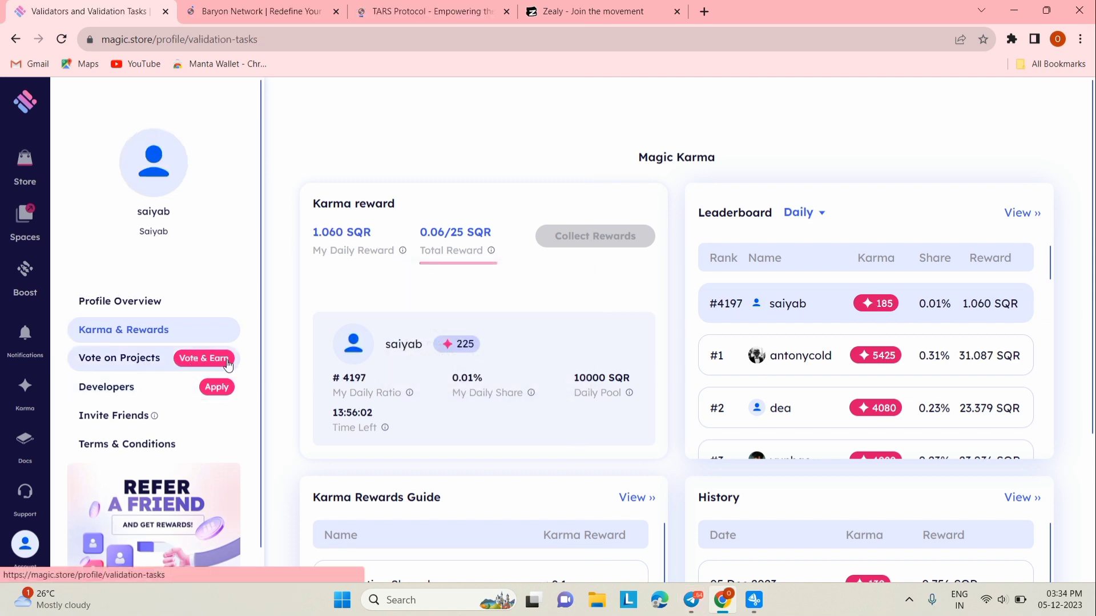
pyautogui.scroll(-1, 799, 434)
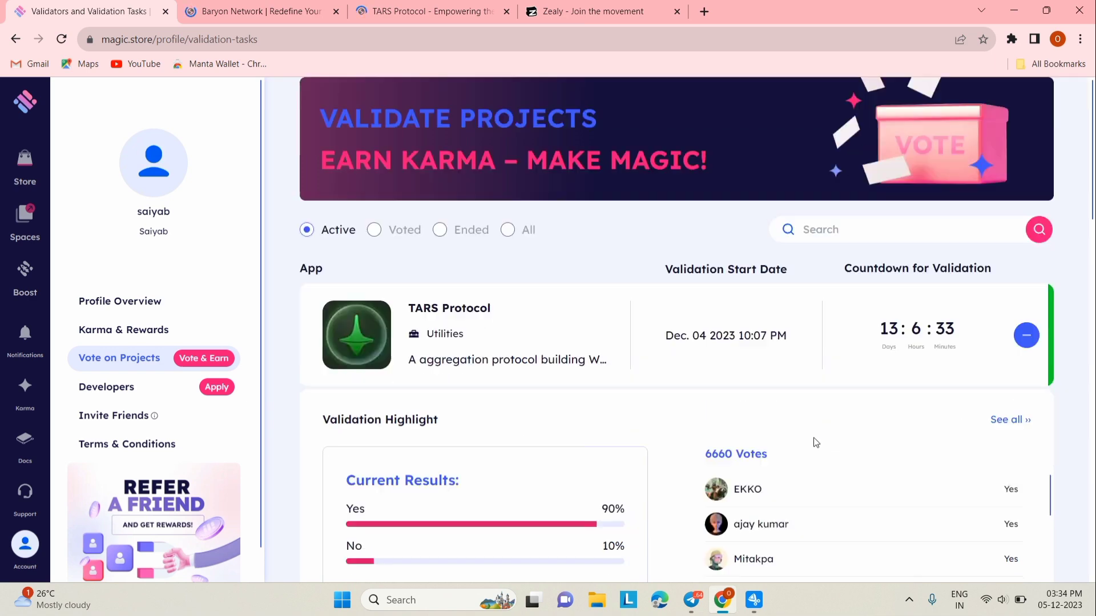
pyautogui.scroll(-2, 816, 442)
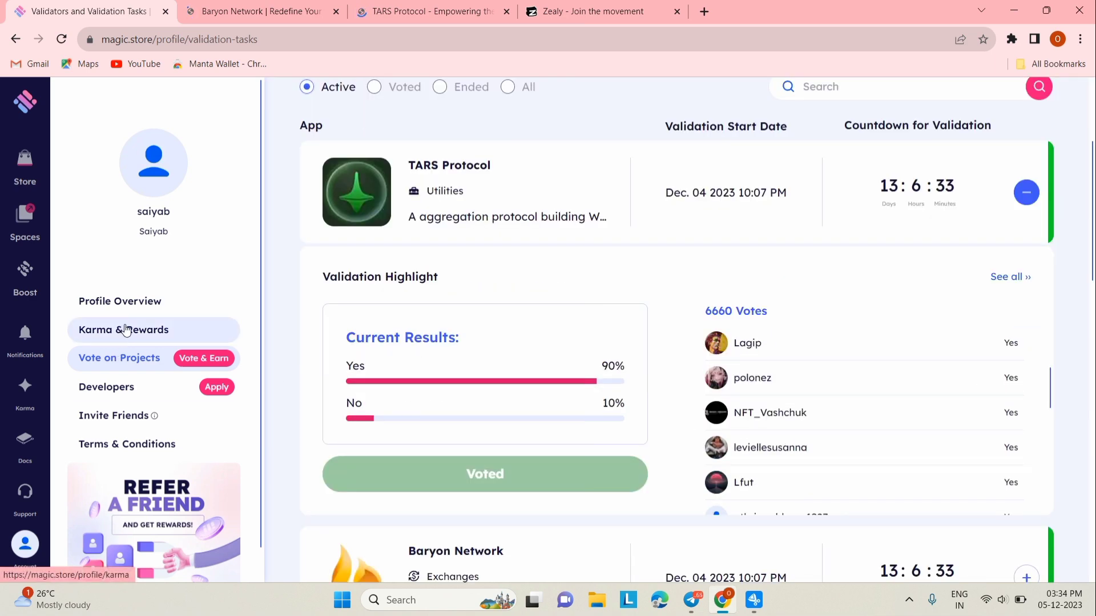
# - Return to the Magic Karma page and examine the activities and karma amounts in the Karma Rewards Guide
pyautogui.click(126, 329)
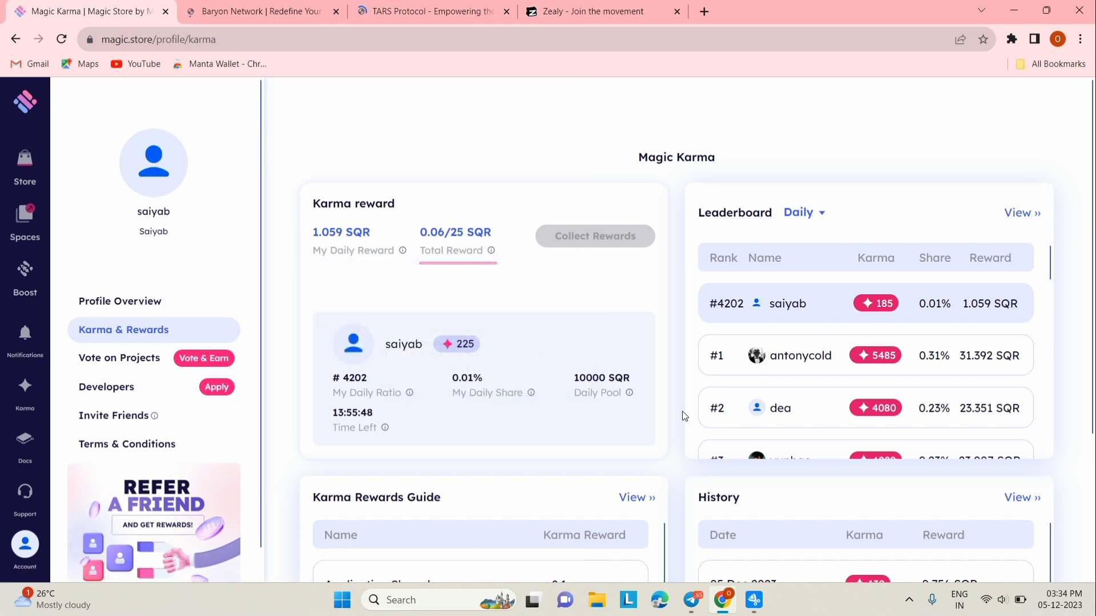
pyautogui.scroll(-1, 683, 413)
pyautogui.scroll(-2, 513, 520)
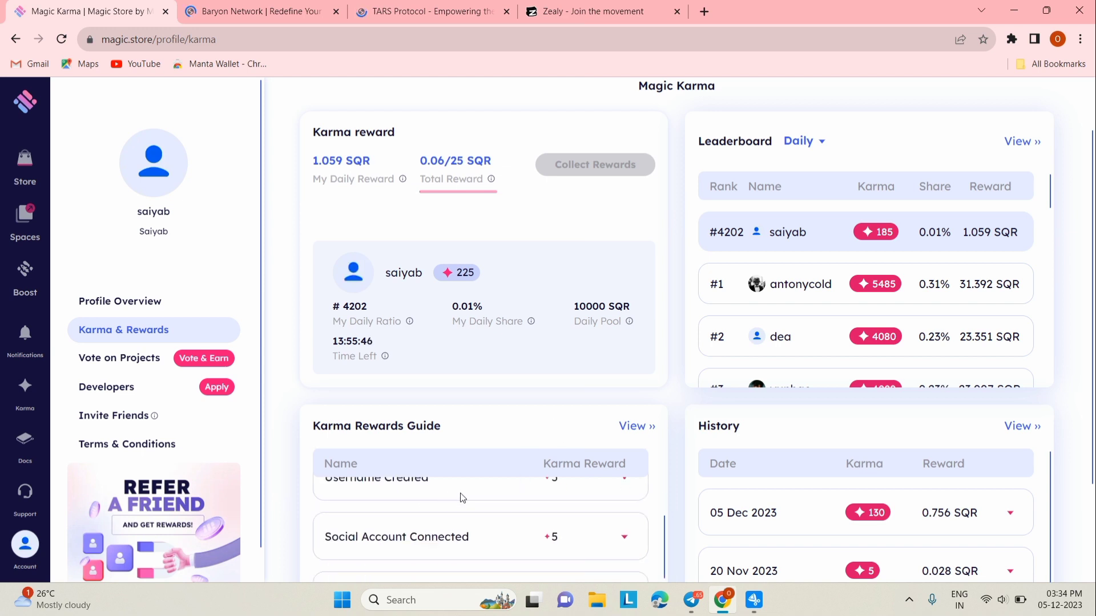
pyautogui.scroll(2, 463, 497)
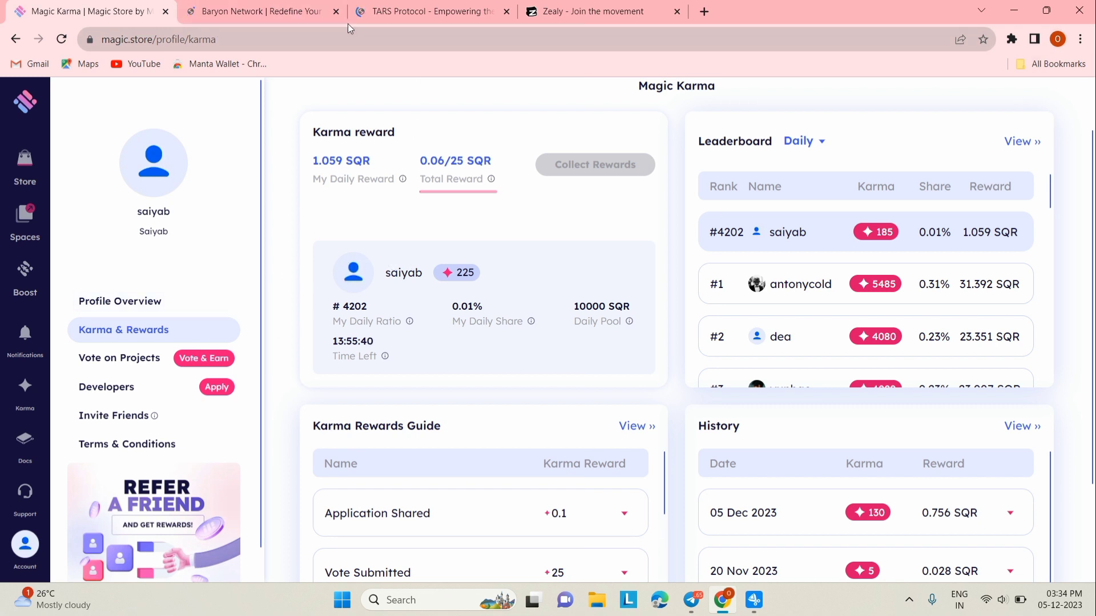
# - Close the Baryon Network and TARS Protocol website tabs, and revisit the project validation list and the Karma & Rewards page
pyautogui.click(335, 12)
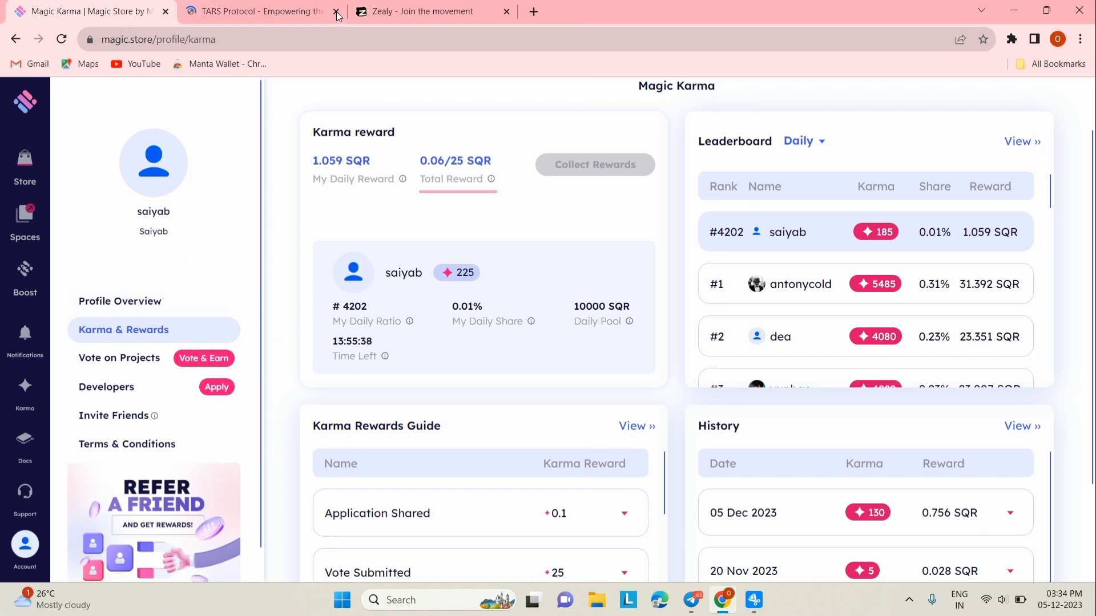
pyautogui.click(336, 12)
pyautogui.click(222, 362)
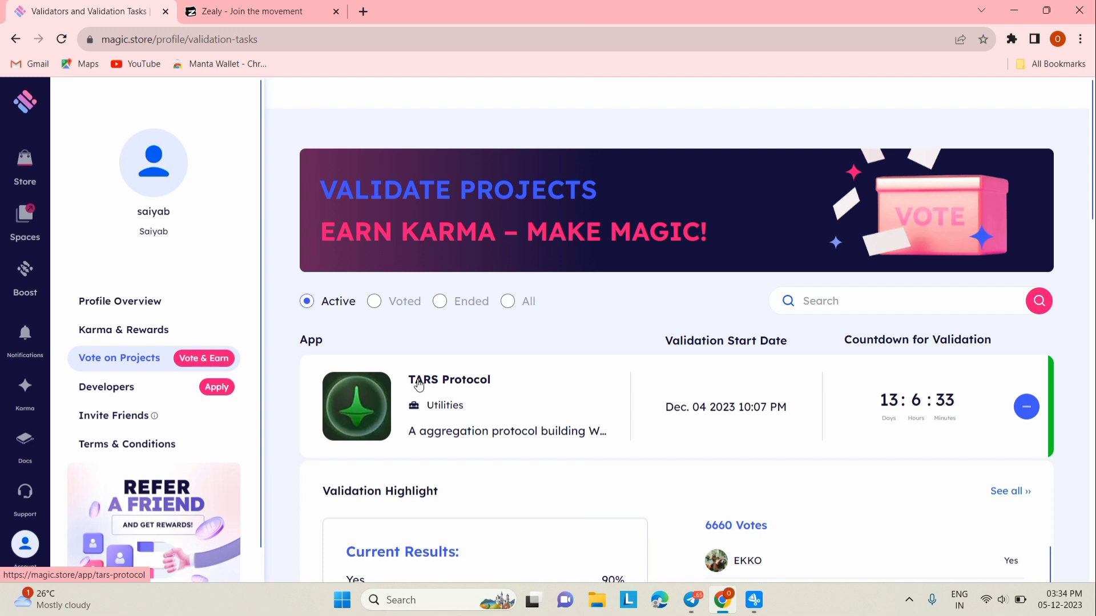
pyautogui.click(153, 330)
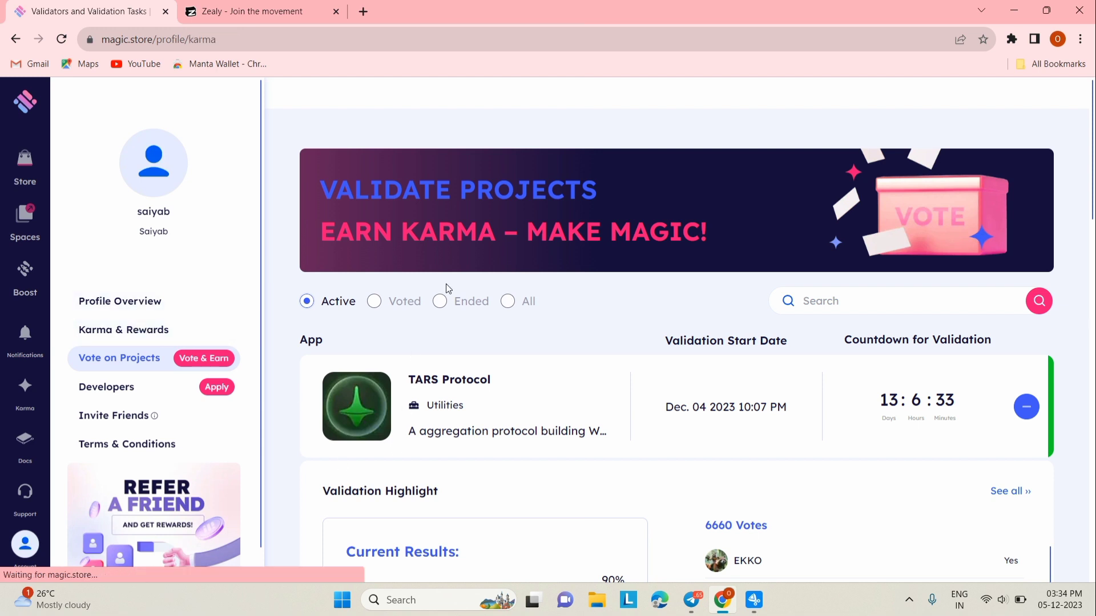